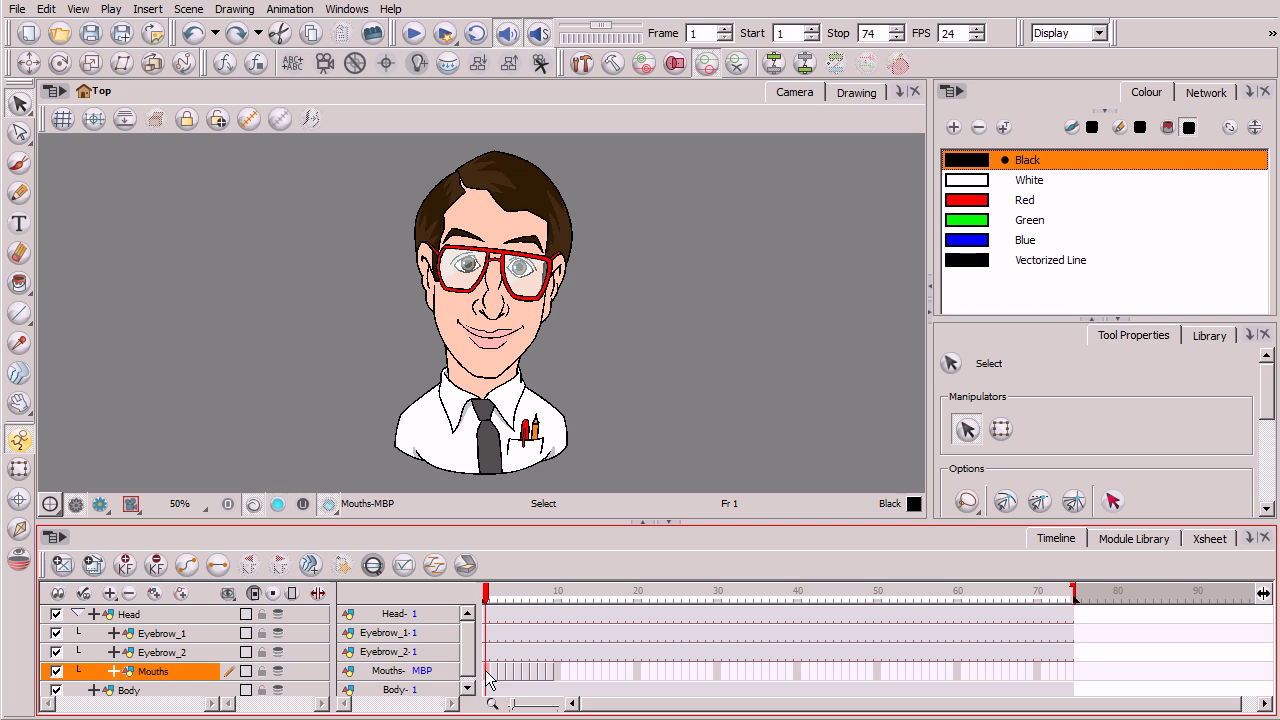
Examine the mouth drawings in frames 1 to 9 of the Mouths layer.
{"action": "left_click", "coordinate": [491, 672]}
{"action": "left_click", "coordinate": [487, 675]}
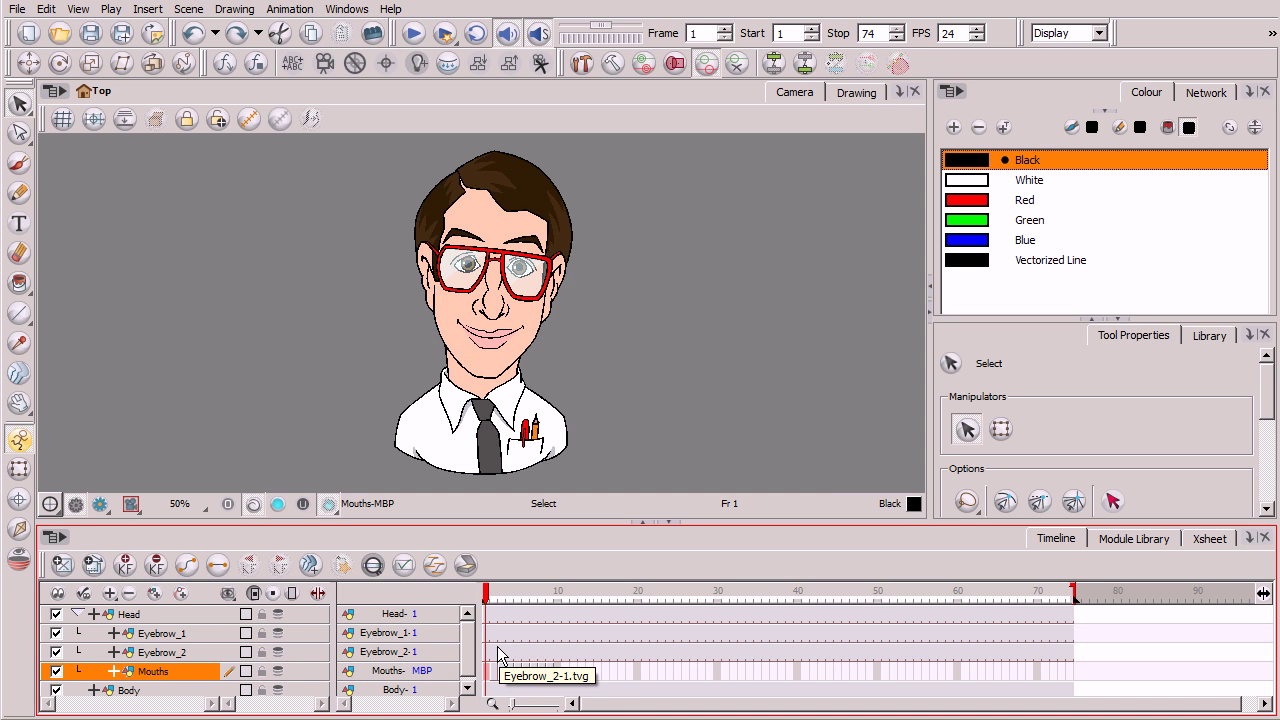
{"action": "left_click_drag", "start_coordinate": [488, 671], "coordinate": [558, 670]}
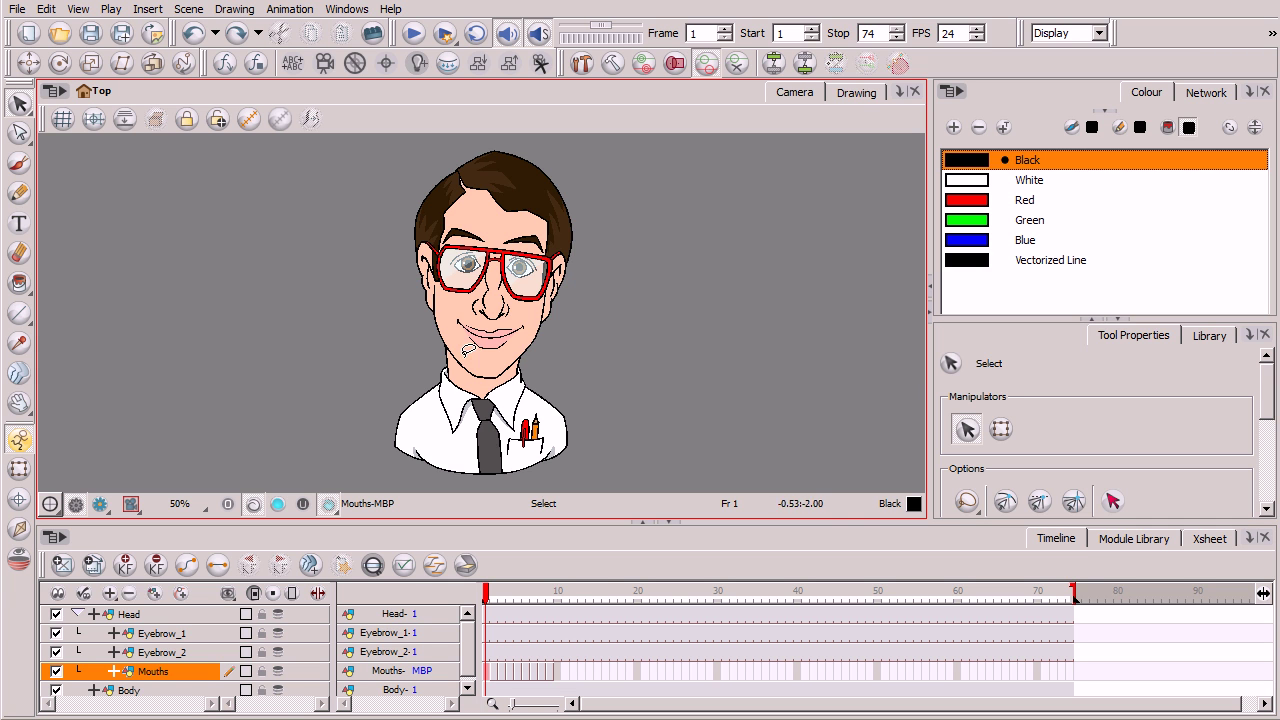
{"action": "left_click", "coordinate": [494, 671]}
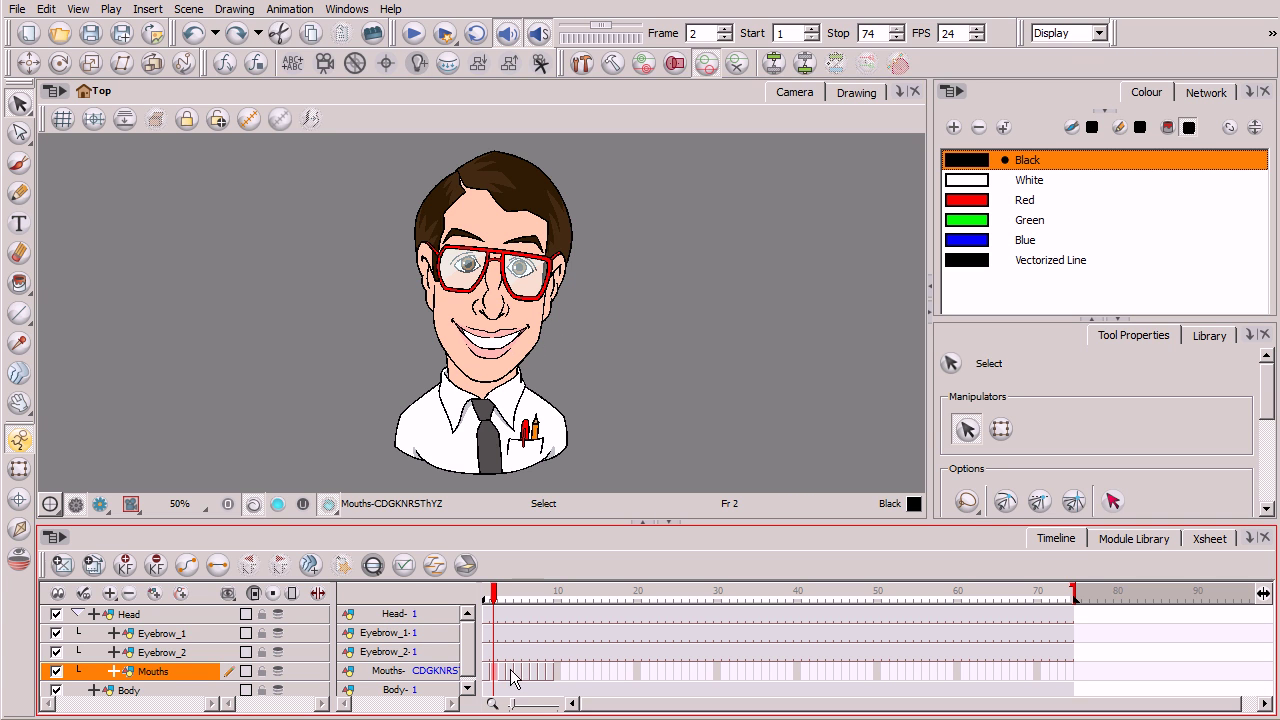
{"action": "left_click_drag", "start_coordinate": [490, 680], "coordinate": [517, 686]}
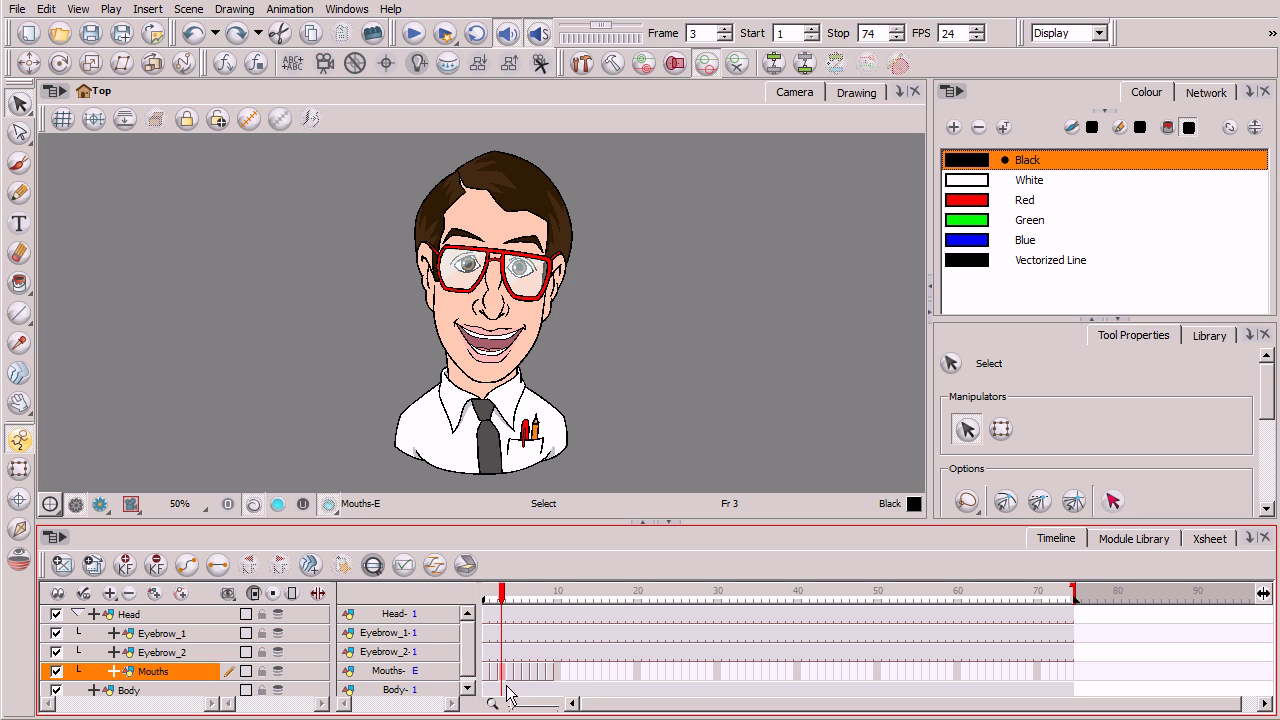
{"action": "mouse_move", "coordinate": [510, 600]}
{"action": "left_mouse_down"}
{"action": "mouse_move", "coordinate": [551, 600]}
{"action": "mouse_move", "coordinate": [495, 603]}
{"action": "mouse_move", "coordinate": [551, 600]}
{"action": "left_mouse_up"}
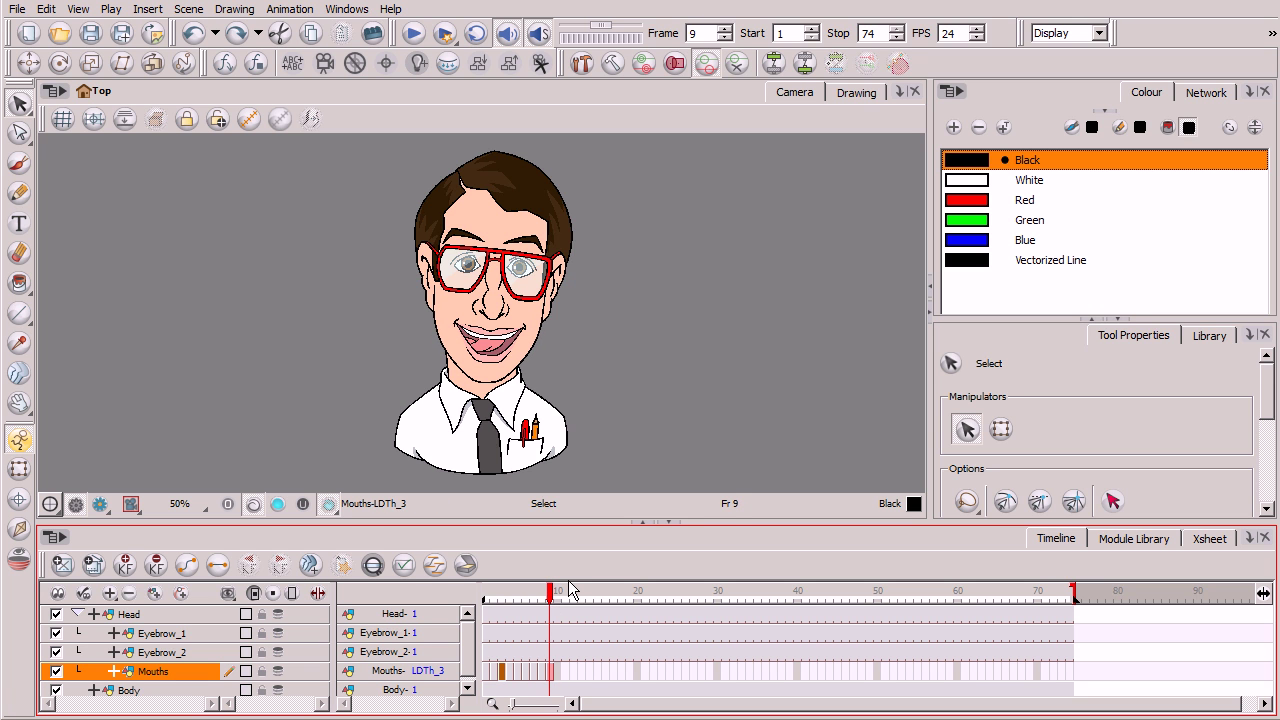
{"action": "left_click", "coordinate": [541, 680]}
{"action": "left_click", "coordinate": [527, 680]}
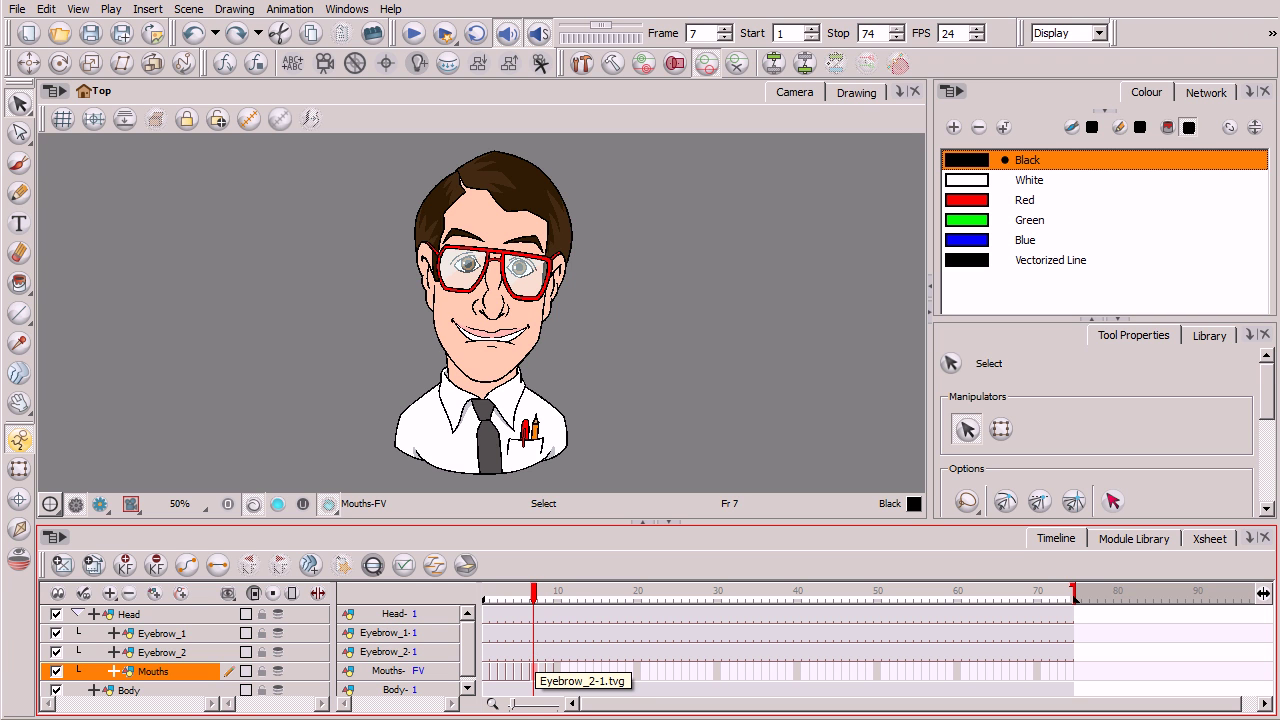
{"action": "left_click", "coordinate": [535, 662]}
Switch to the Phonemes.jpg reference chart in Windows Photo Viewer, minimize it after viewing, and return to frame 1.
{"action": "key", "text": "alt+Tab"}
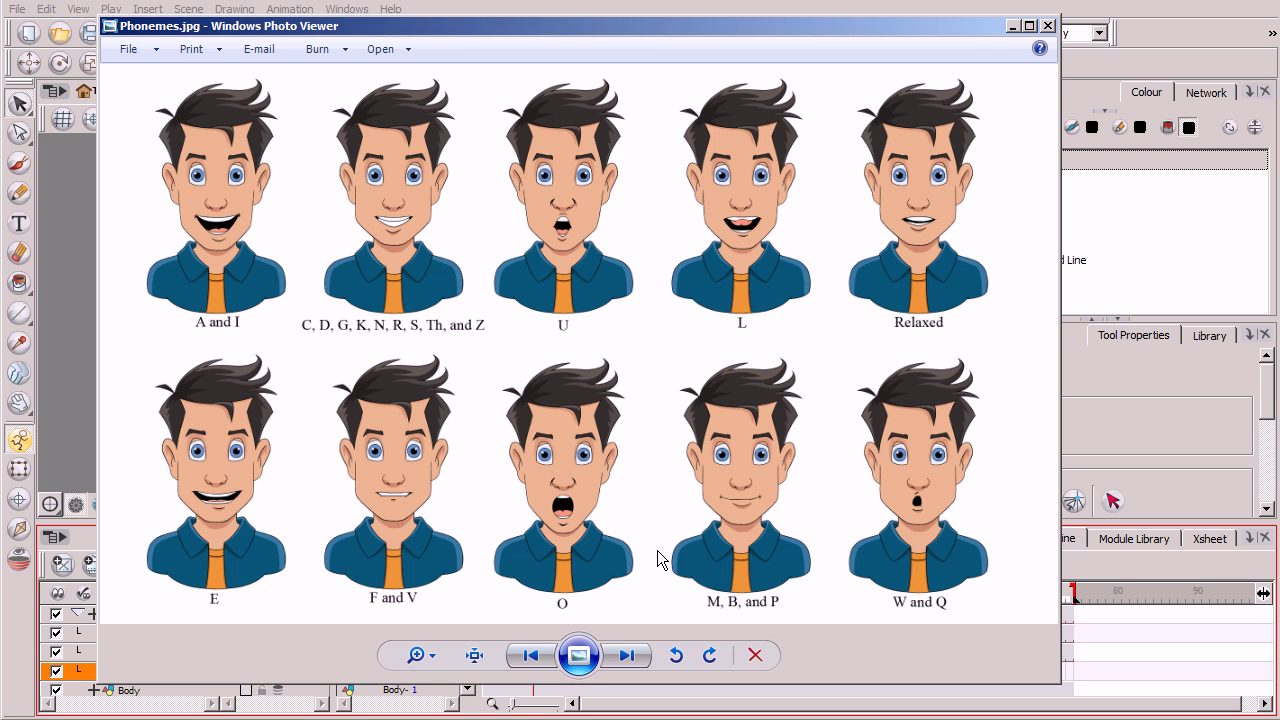
{"action": "left_click", "coordinate": [1012, 27]}
{"action": "mouse_move", "coordinate": [533, 597]}
{"action": "left_mouse_down"}
{"action": "mouse_move", "coordinate": [551, 597]}
{"action": "mouse_move", "coordinate": [486, 597]}
{"action": "left_mouse_up"}
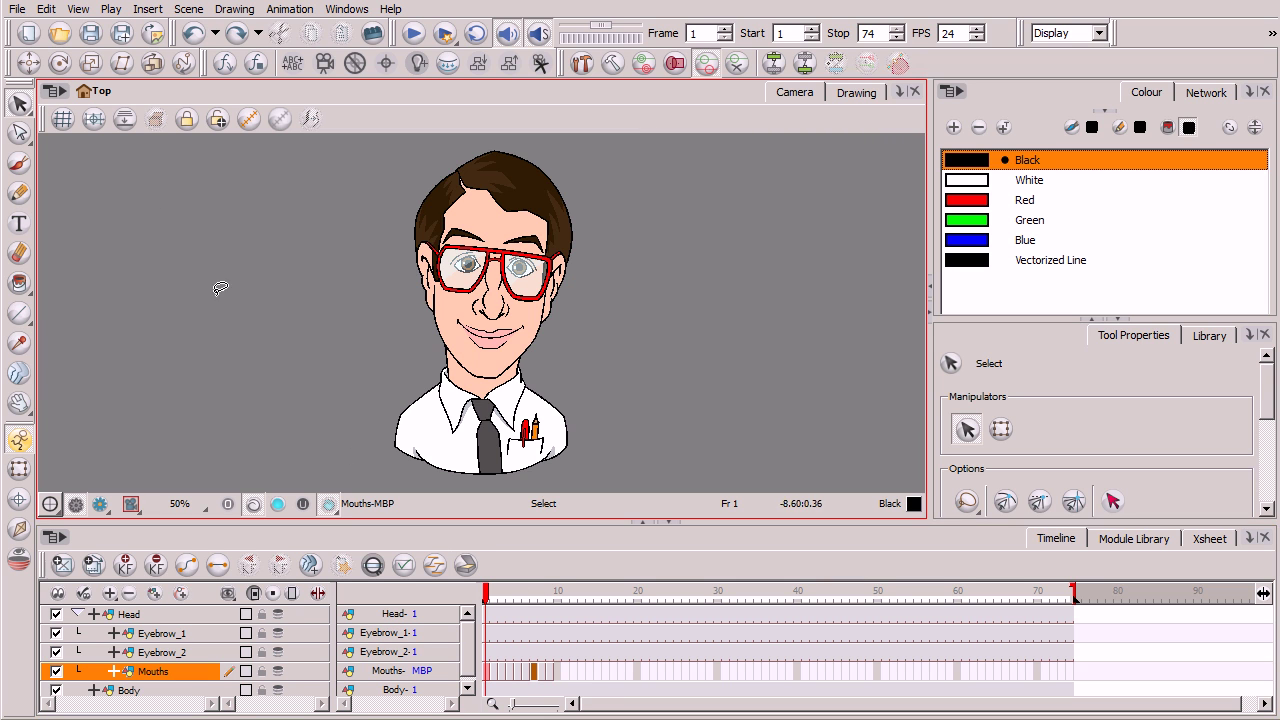
Import the sound file digitaltutors_end_01.wav into the scene.
{"action": "left_click", "coordinate": [19, 12]}
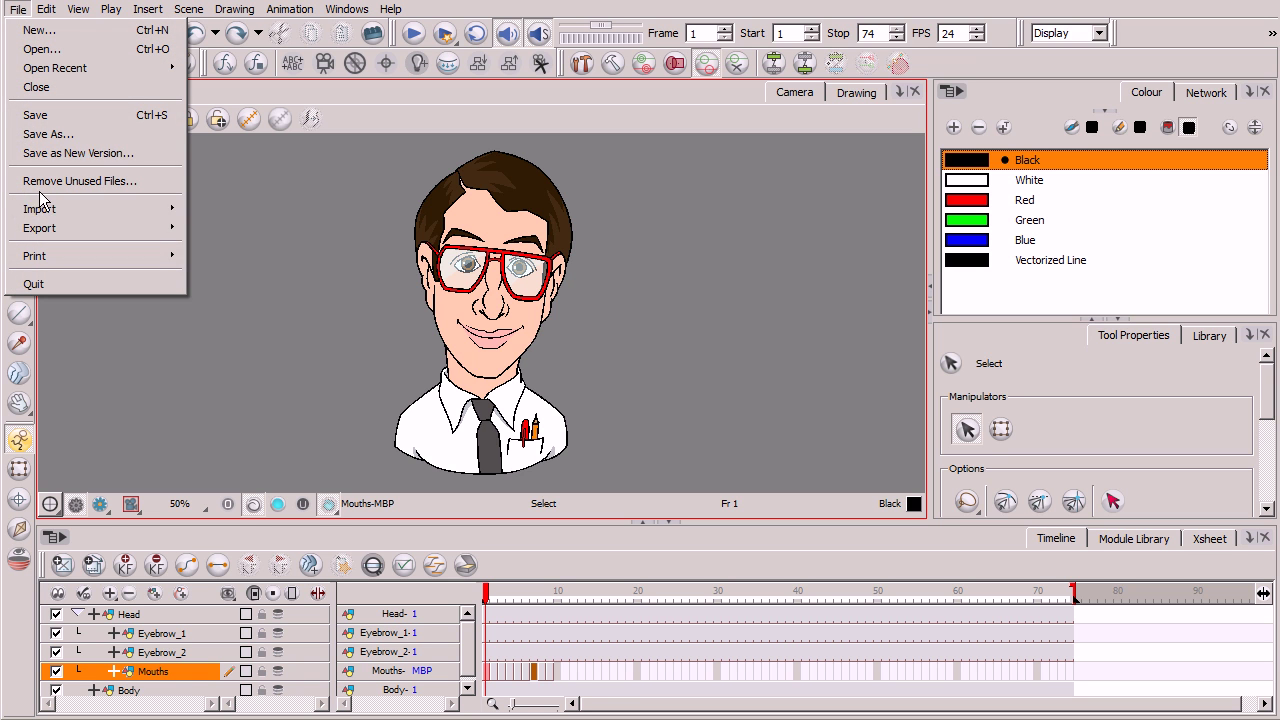
{"action": "mouse_move", "coordinate": [42, 209]}
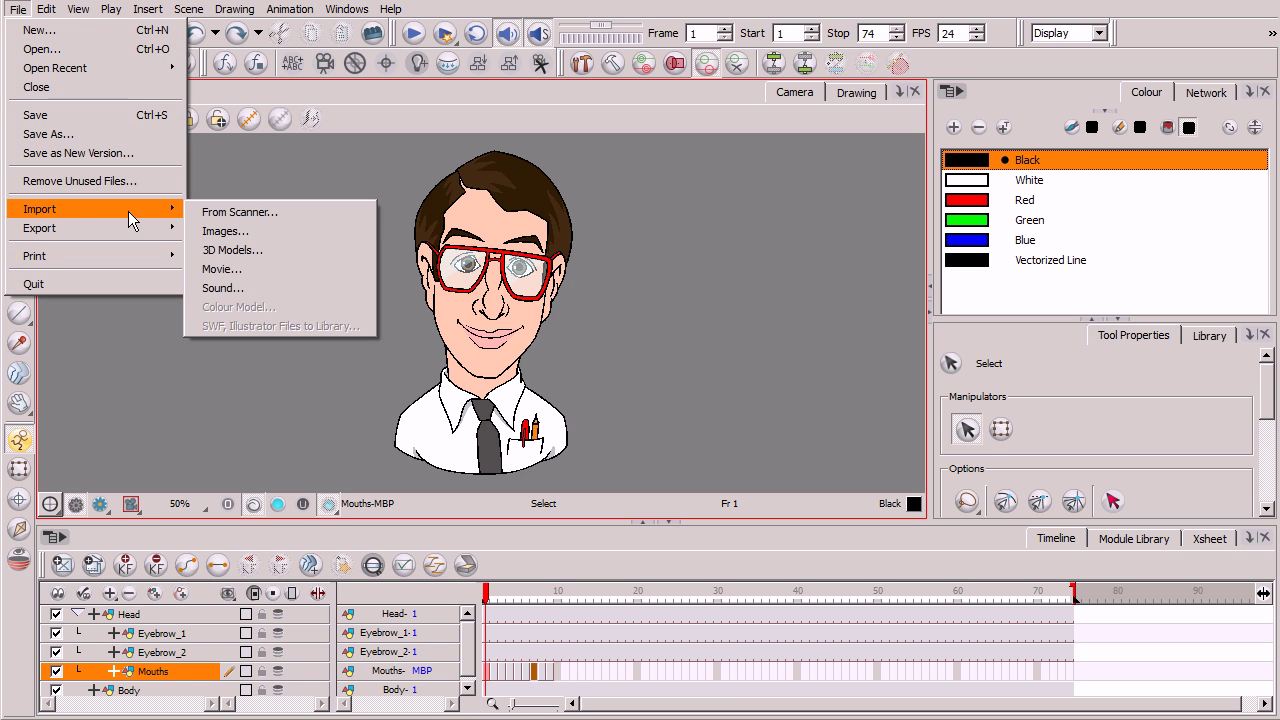
{"action": "left_click", "coordinate": [243, 293]}
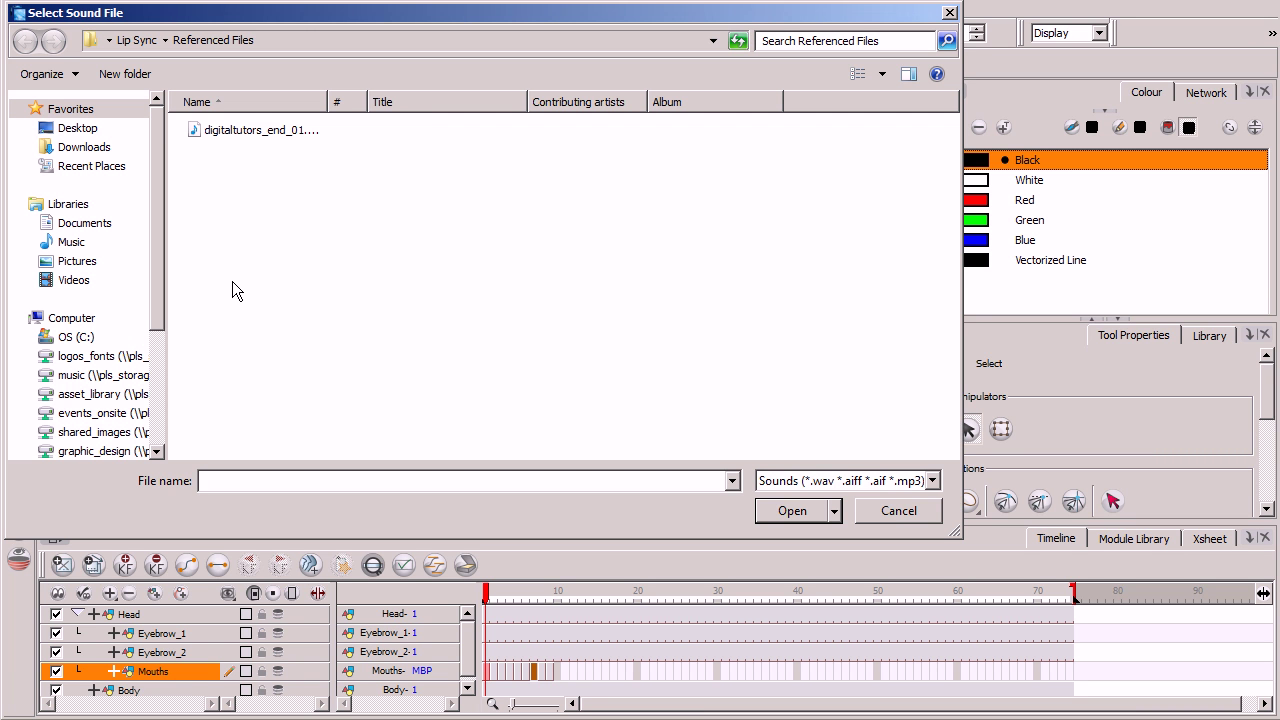
{"action": "left_click", "coordinate": [256, 128]}
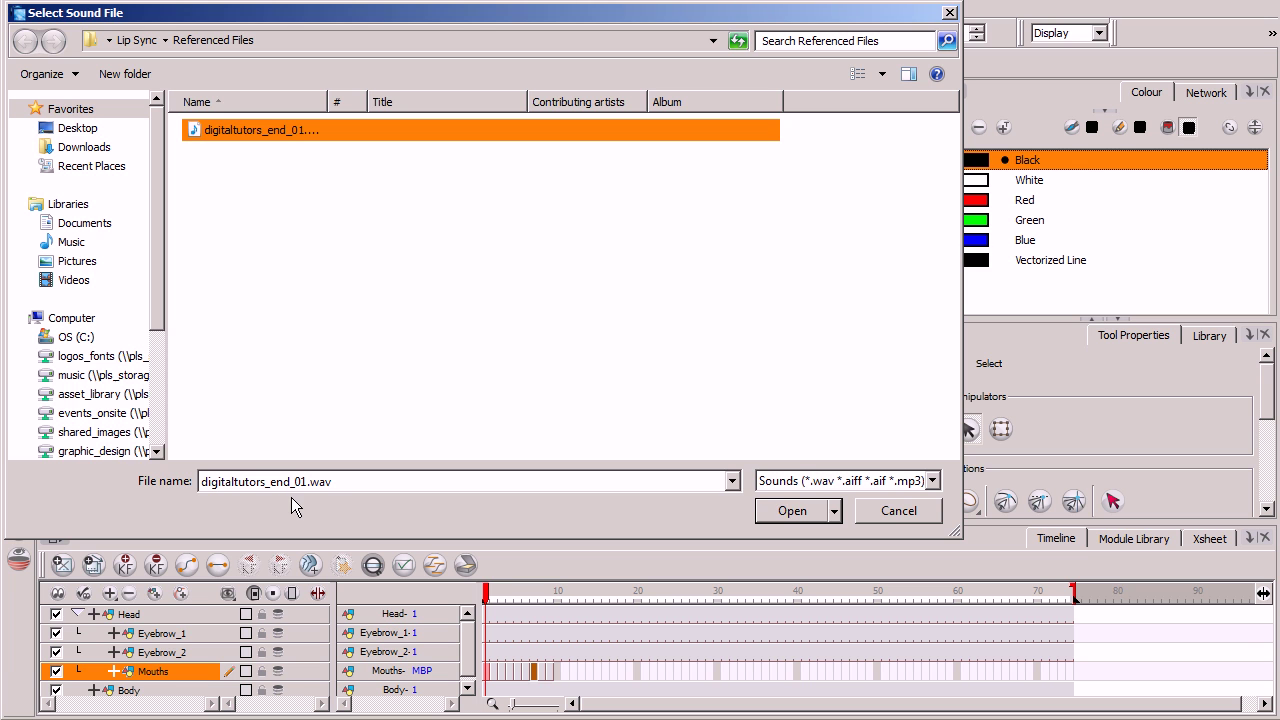
{"action": "left_click", "coordinate": [785, 512]}
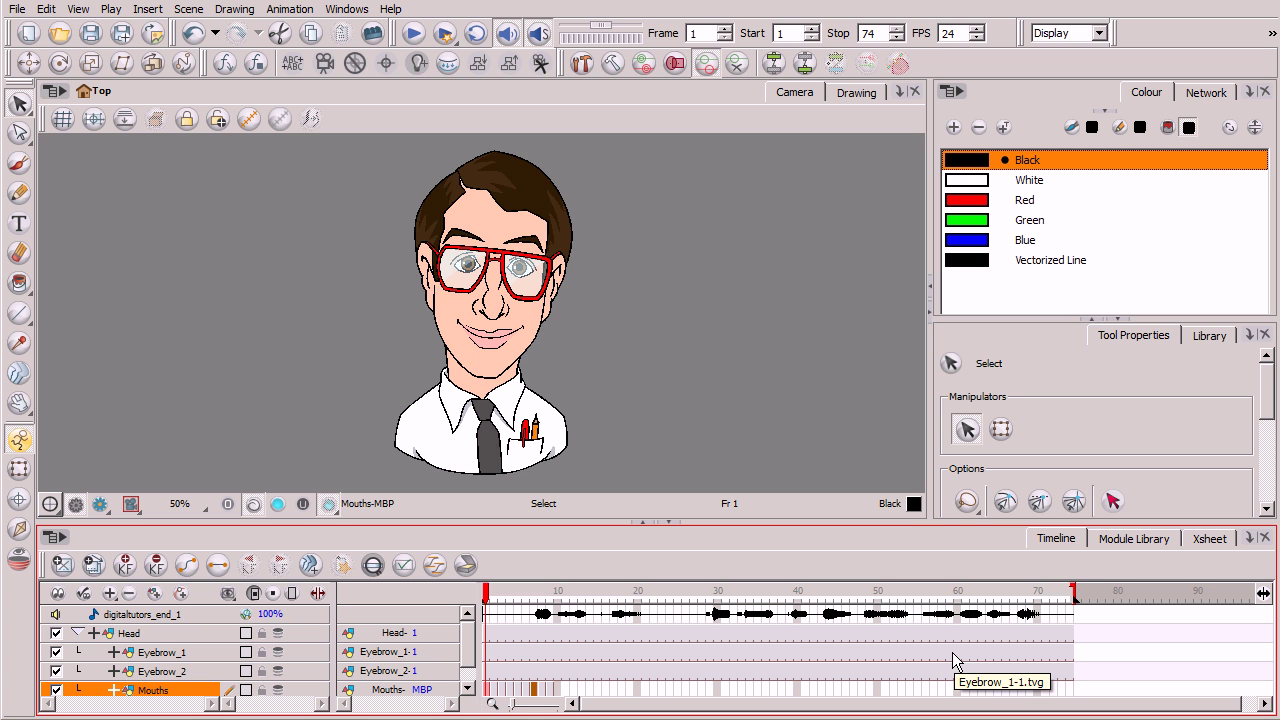
Play the scene with the imported sound, and review the mouth drawings on the Mouths layer up to frame 9.
{"action": "left_click", "coordinate": [415, 36]}
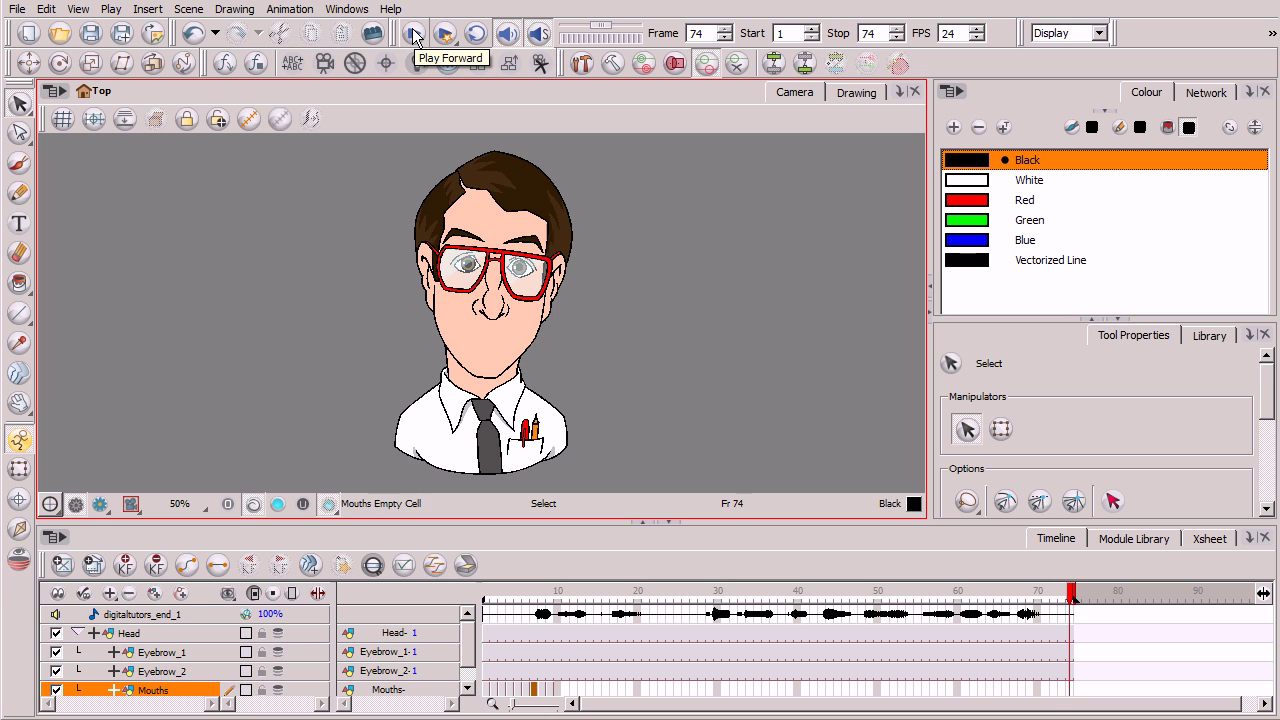
{"action": "left_click", "coordinate": [488, 590]}
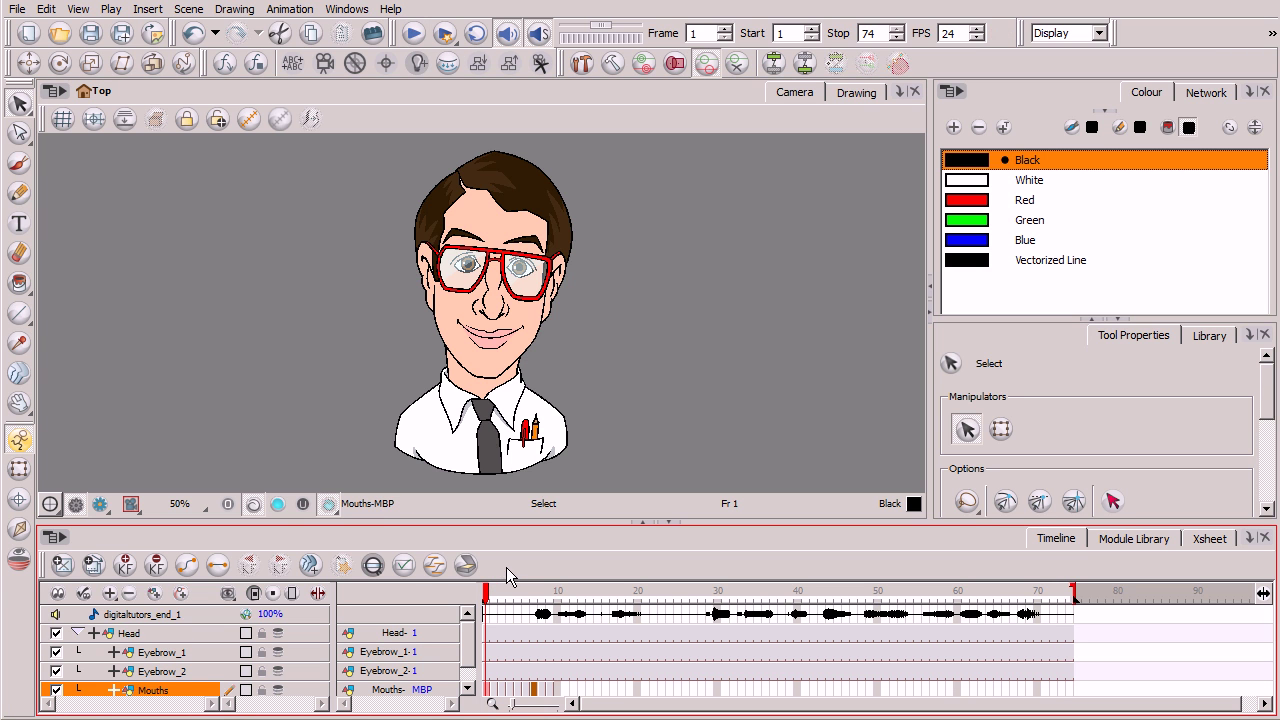
{"action": "scroll", "coordinate": [474, 668], "scroll_direction": "down", "scroll_amount": 1}
{"action": "left_click", "coordinate": [495, 679]}
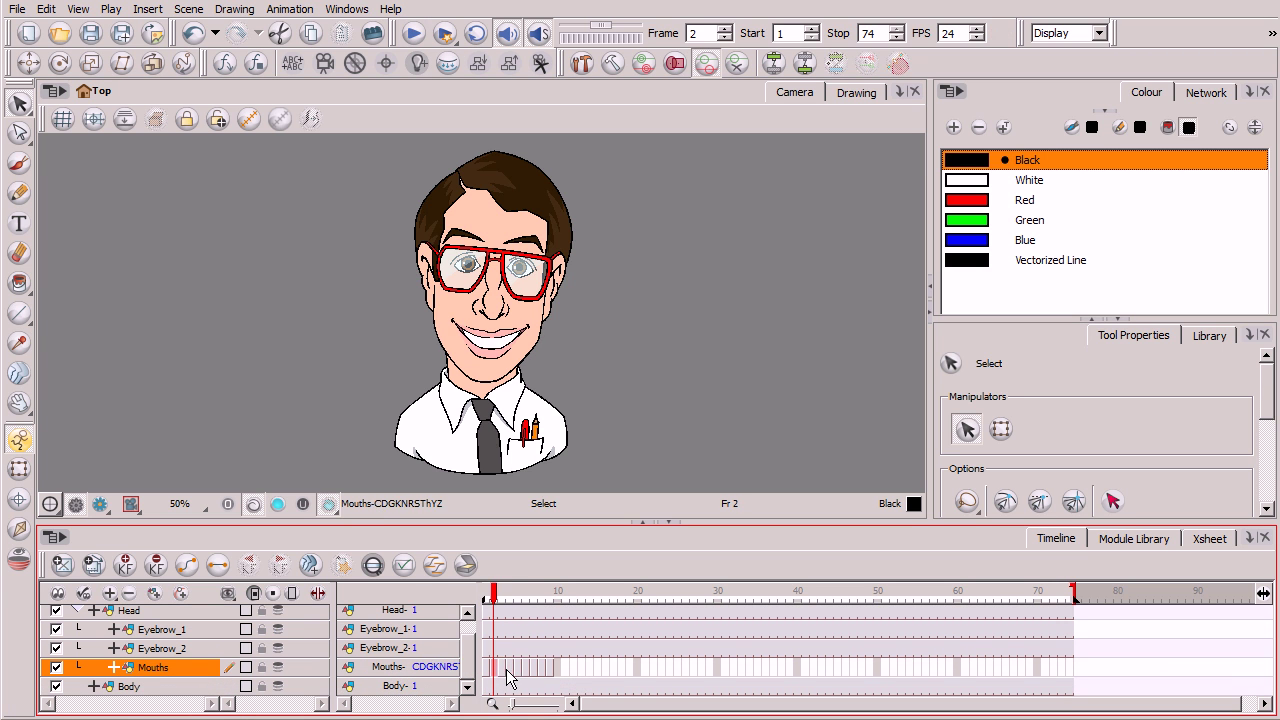
{"action": "left_click", "coordinate": [525, 679]}
{"action": "left_click", "coordinate": [541, 679]}
{"action": "left_click", "coordinate": [549, 679]}
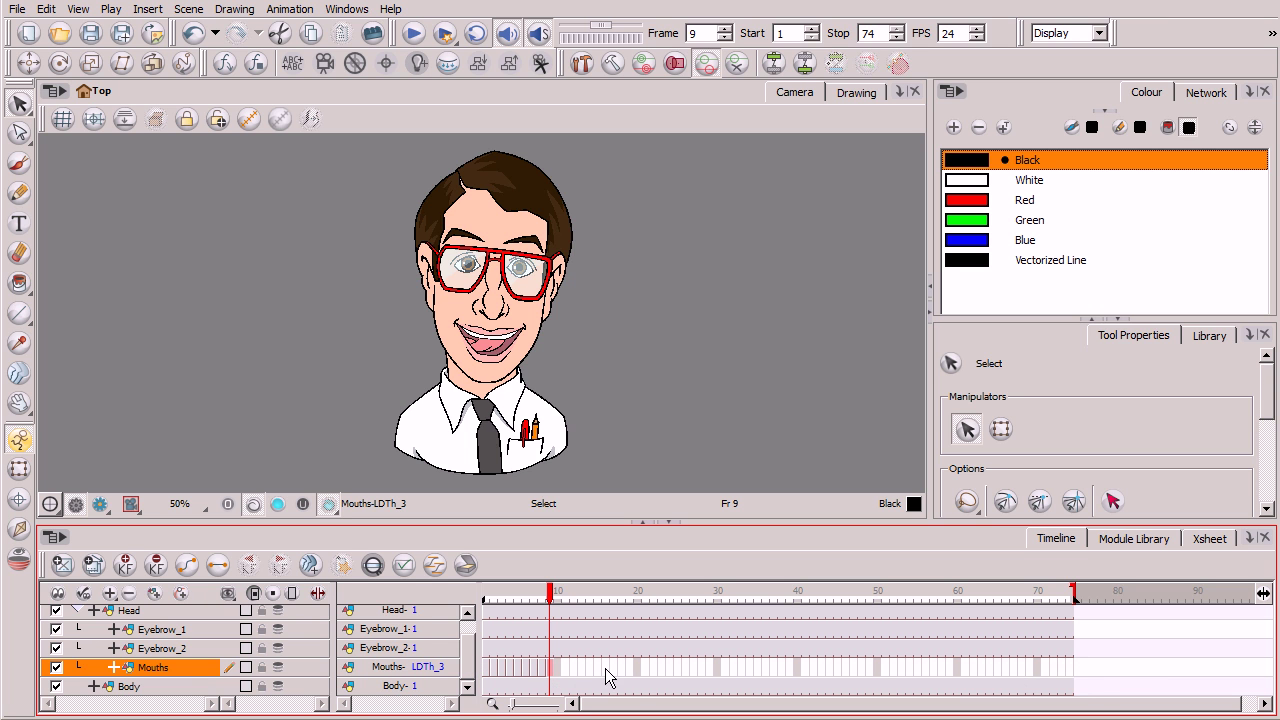
Run Auto Lip-Sync Detection on the digitaltutors_end_1 sound layer.
{"action": "scroll", "coordinate": [465, 650], "scroll_direction": "up", "scroll_amount": 1}
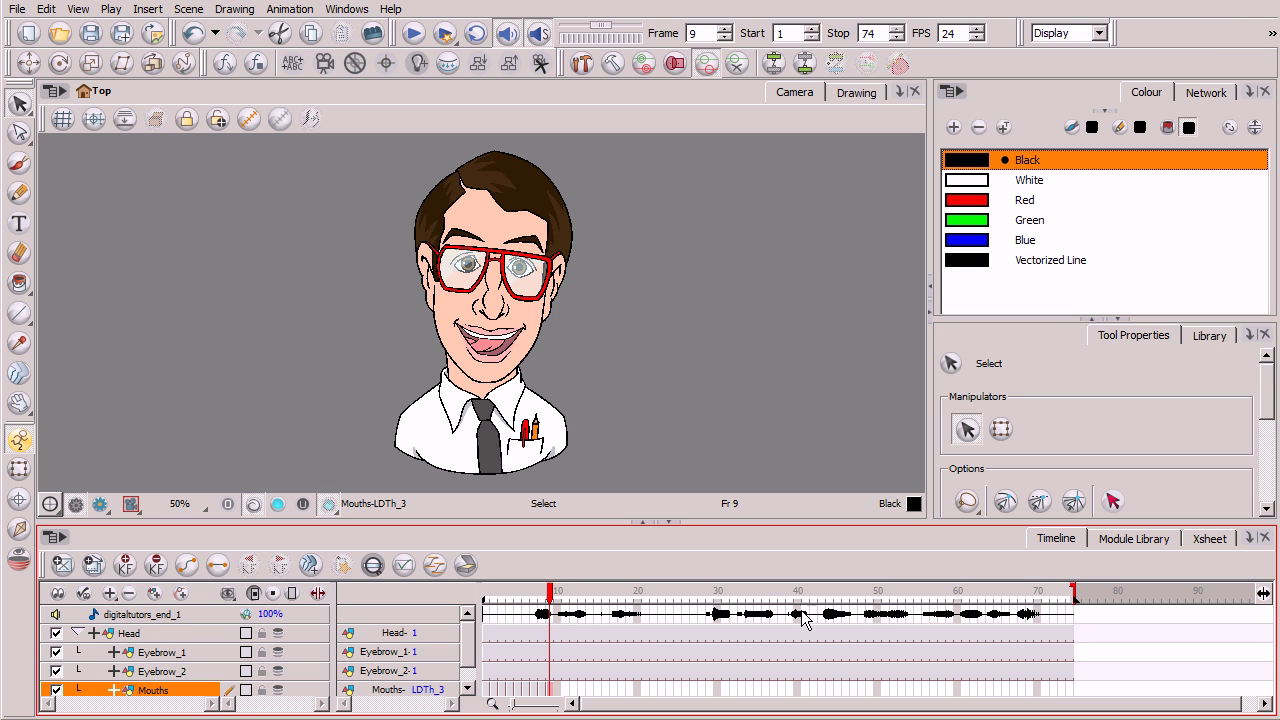
{"action": "right_click", "coordinate": [710, 617]}
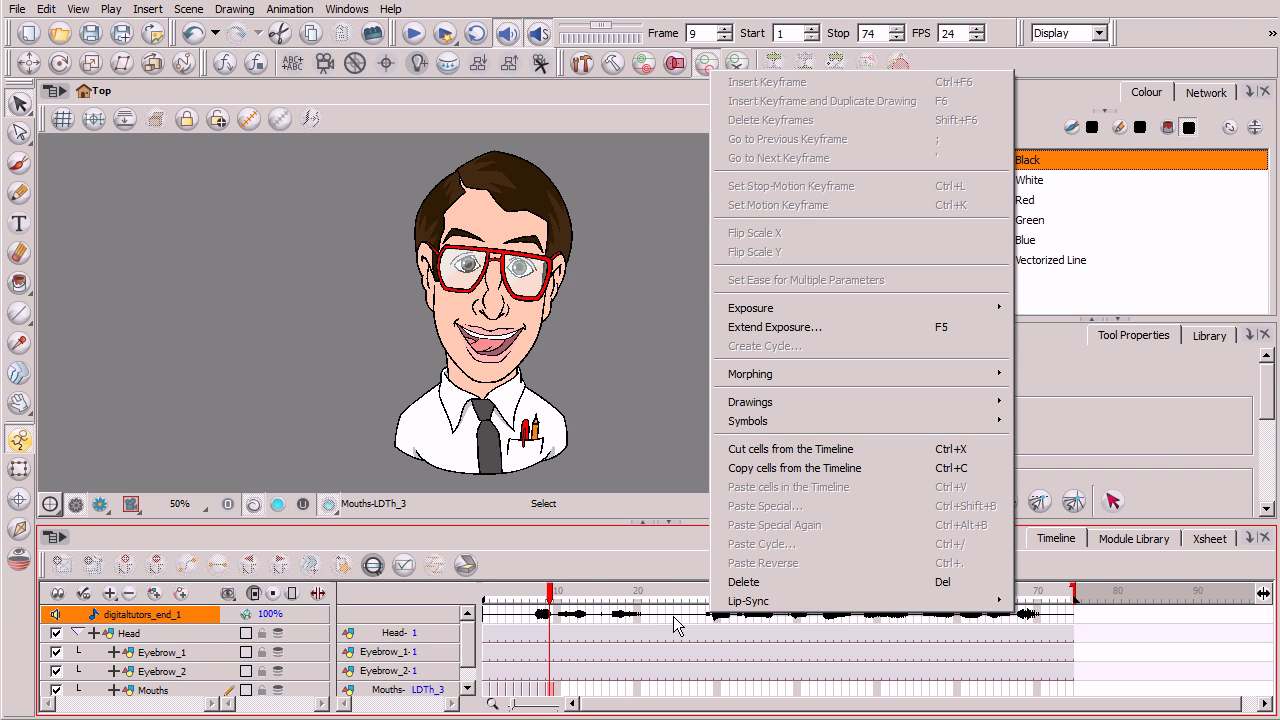
{"action": "mouse_move", "coordinate": [788, 603]}
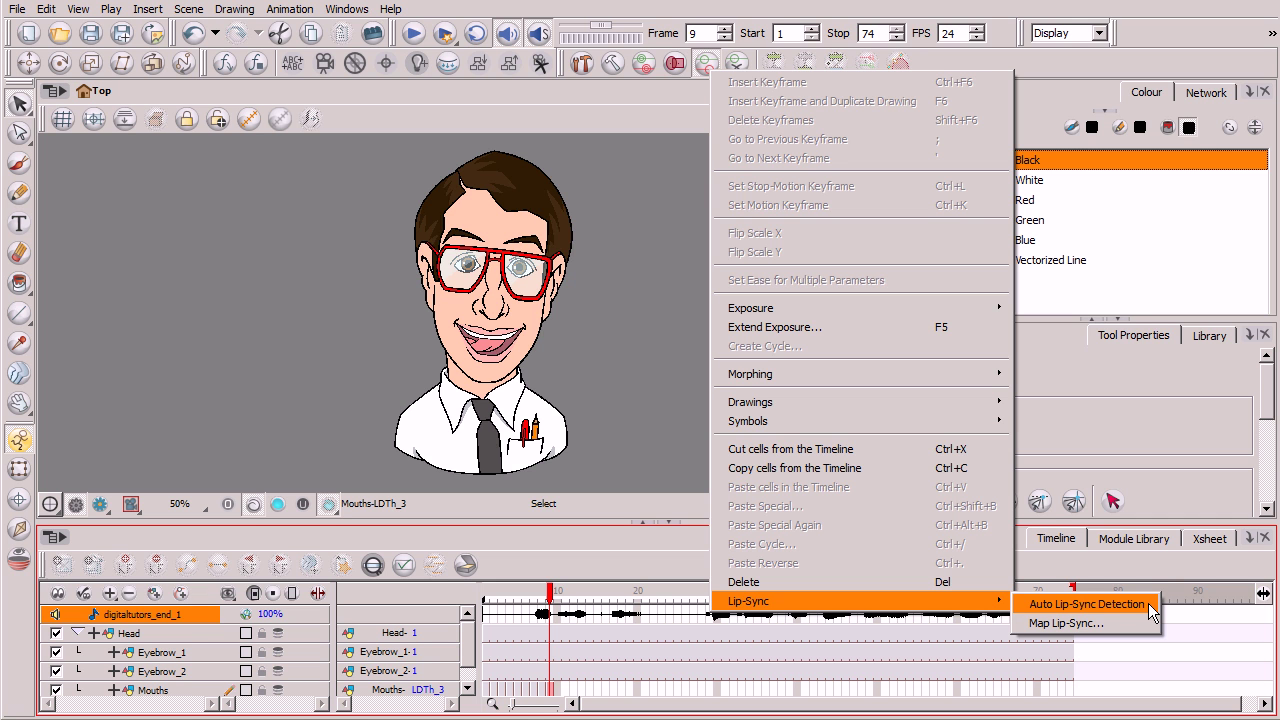
{"action": "left_click", "coordinate": [1085, 604]}
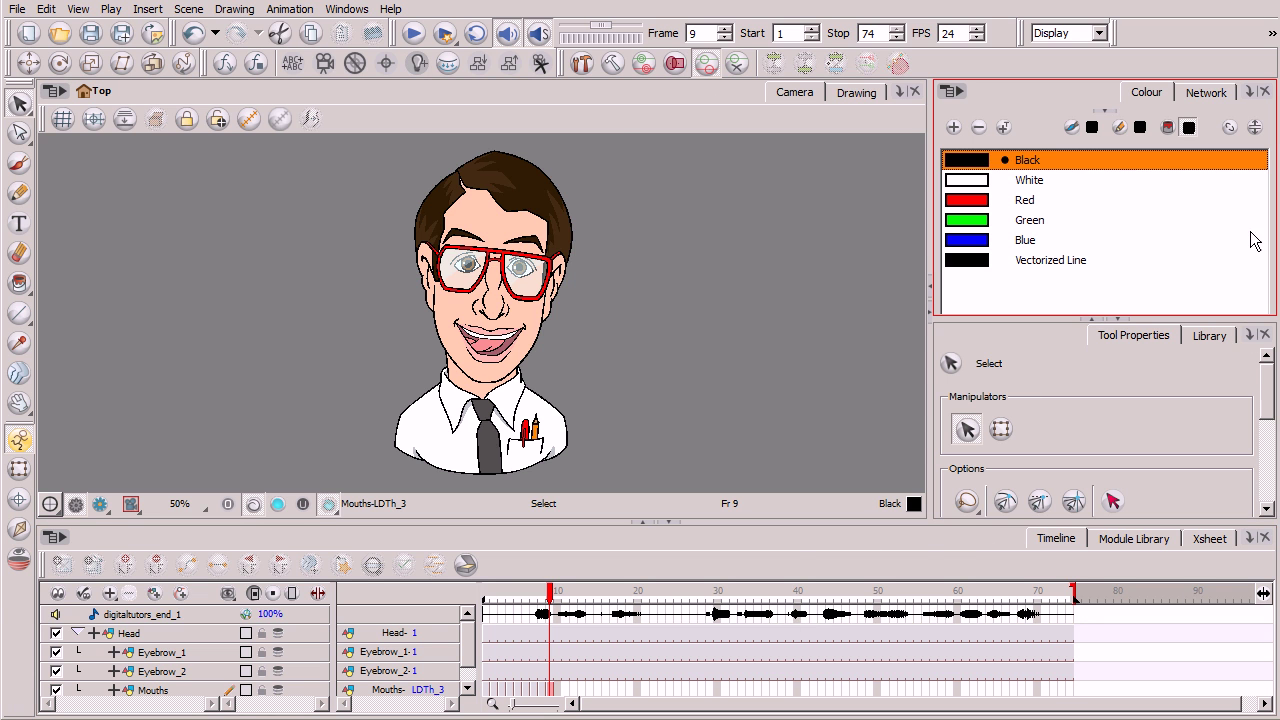
Add the Layer Properties view beside Colour and Network, and show the sound layer's Lip Sync mouth thumbnails.
{"action": "left_click", "coordinate": [1252, 94]}
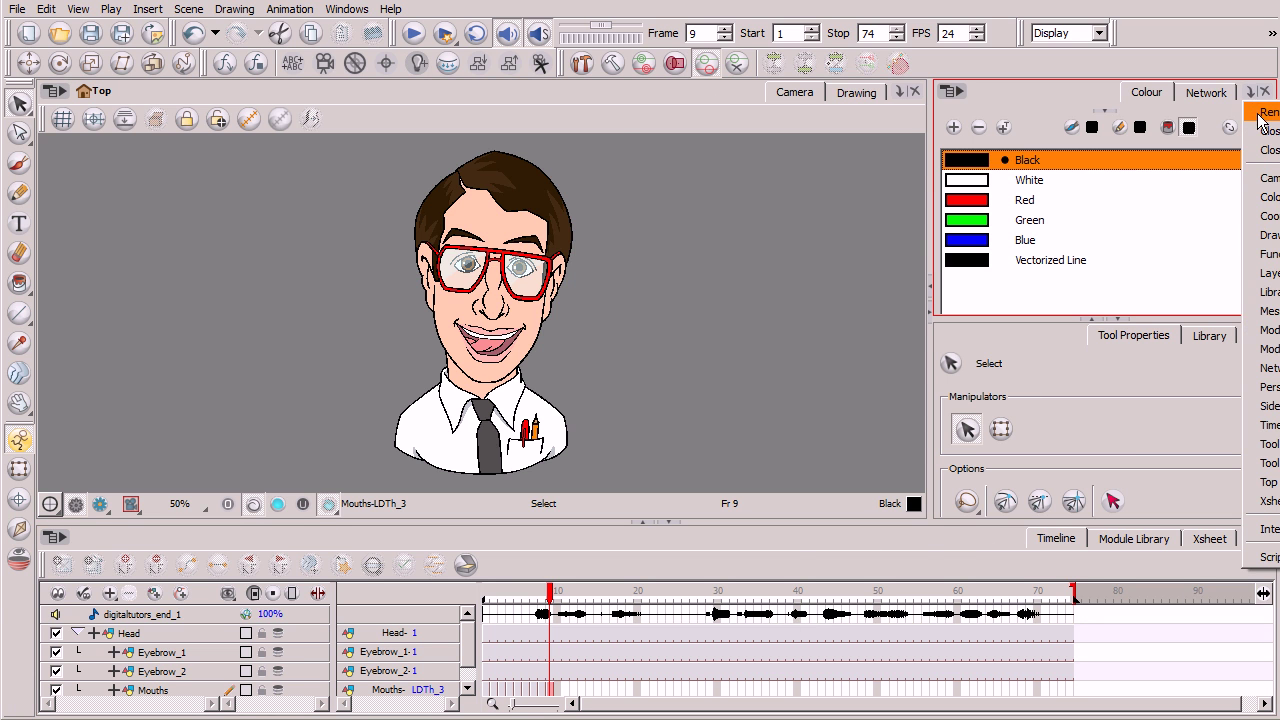
{"action": "left_click", "coordinate": [1272, 276]}
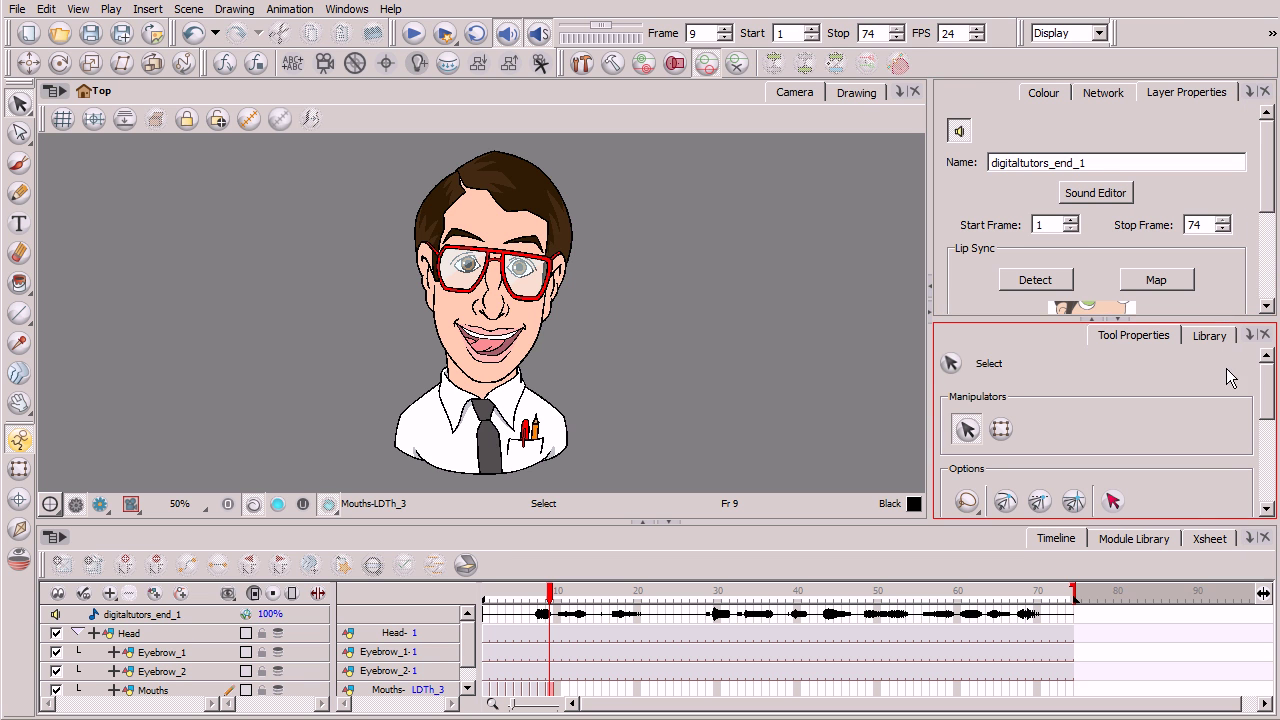
{"action": "left_click_drag", "start_coordinate": [1266, 176], "coordinate": [1264, 240]}
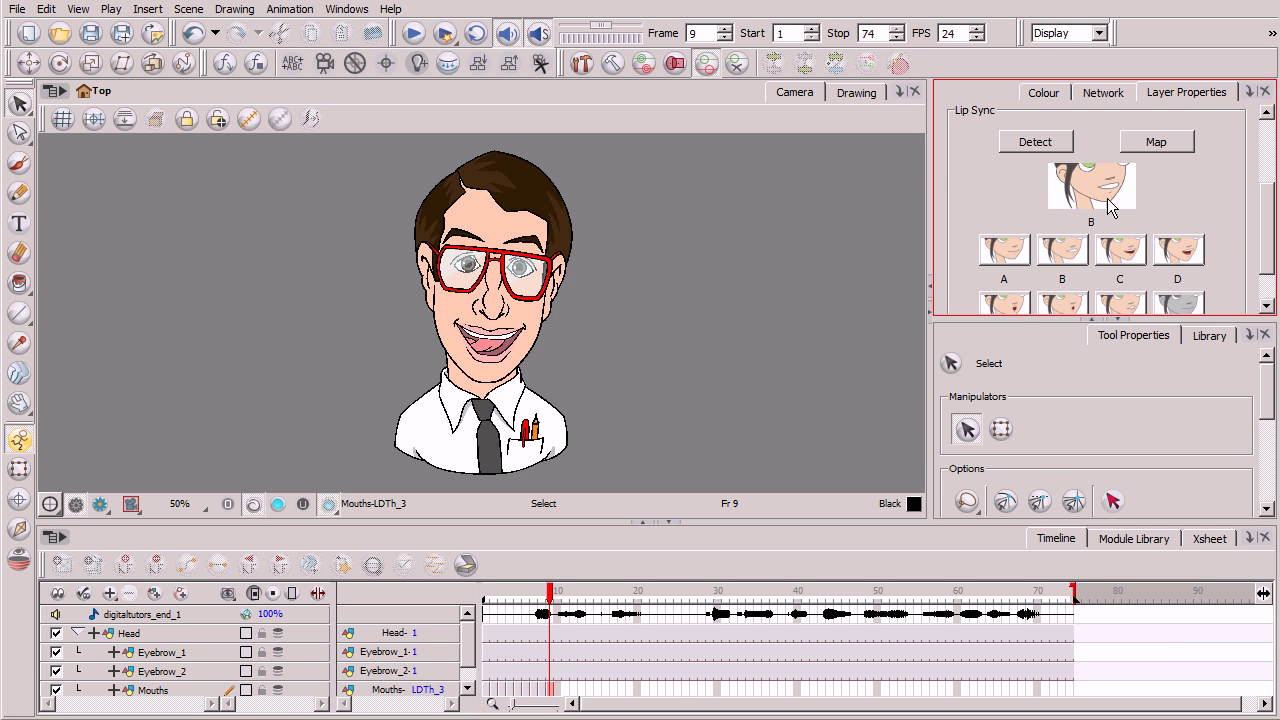
Start lip-sync mapping for the digitaltutors_end_1 sound layer and set Mouths as its destination layer.
{"action": "right_click", "coordinate": [808, 628]}
{"action": "mouse_move", "coordinate": [993, 603]}
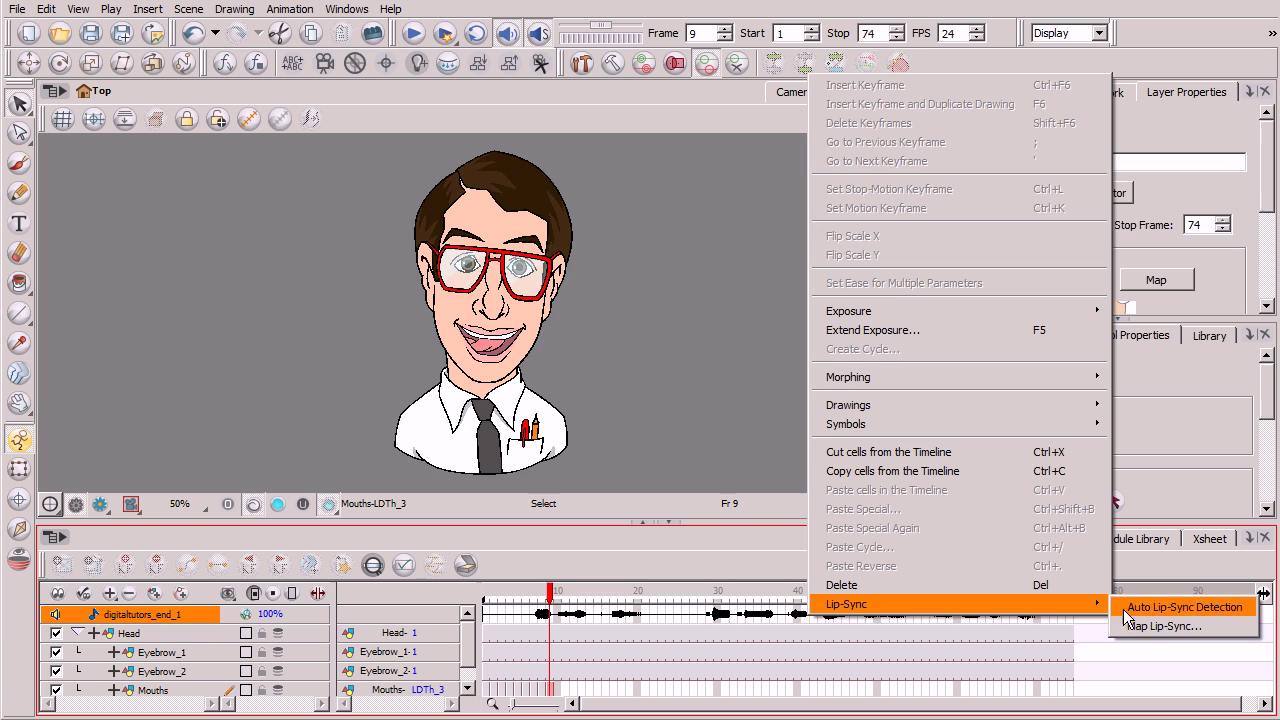
{"action": "left_click", "coordinate": [1154, 625]}
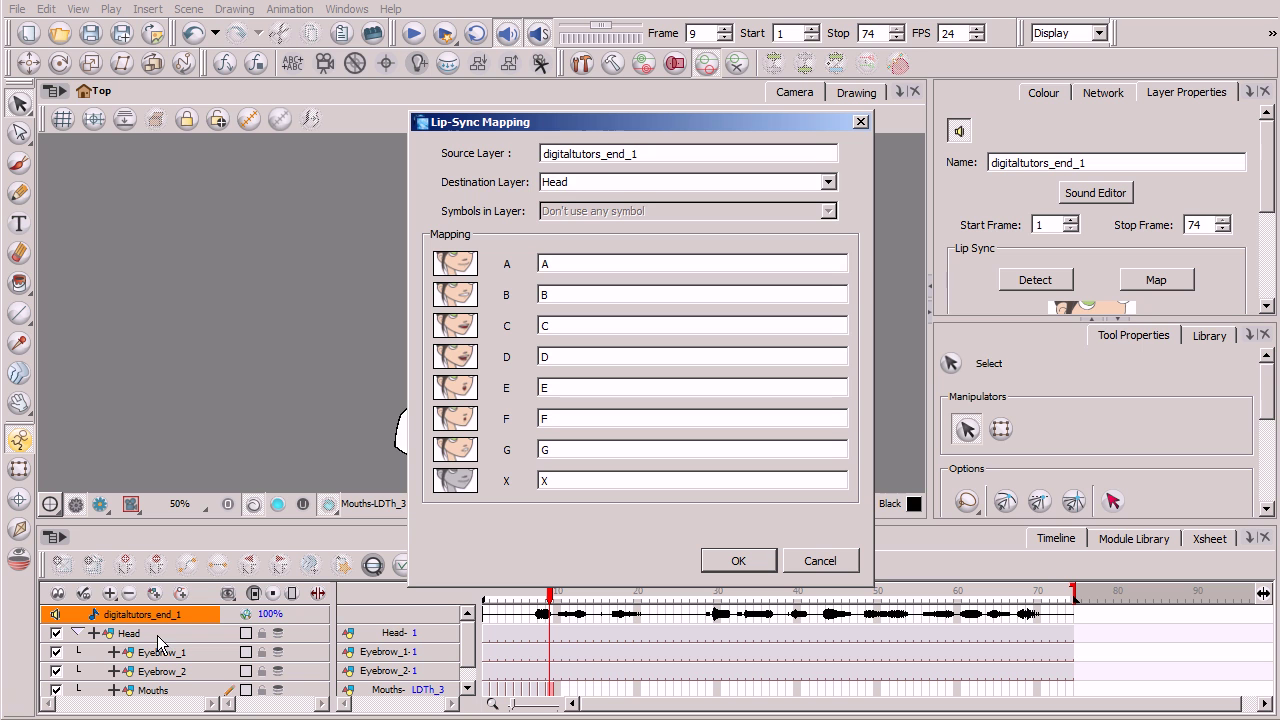
{"action": "left_click", "coordinate": [828, 182]}
{"action": "left_click", "coordinate": [828, 182]}
{"action": "left_click", "coordinate": [828, 182]}
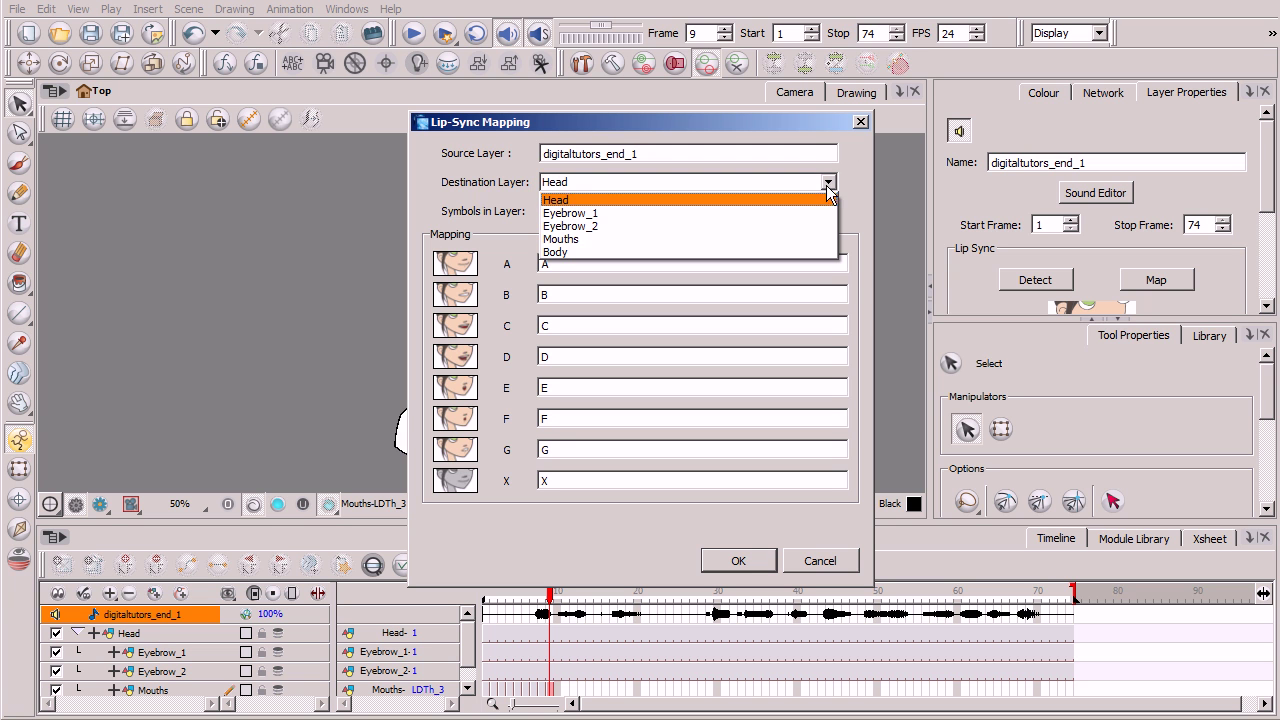
{"action": "left_click", "coordinate": [800, 239]}
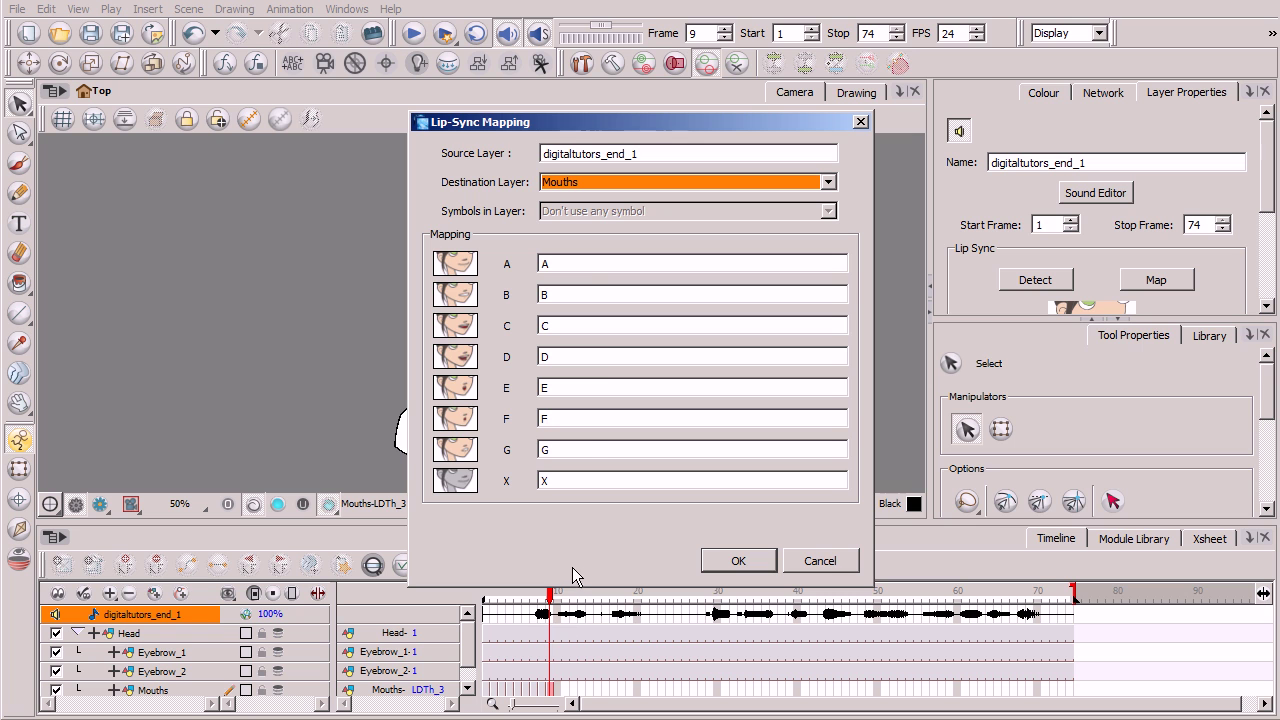
{"action": "left_click", "coordinate": [554, 264]}
{"action": "left_click", "coordinate": [558, 328]}
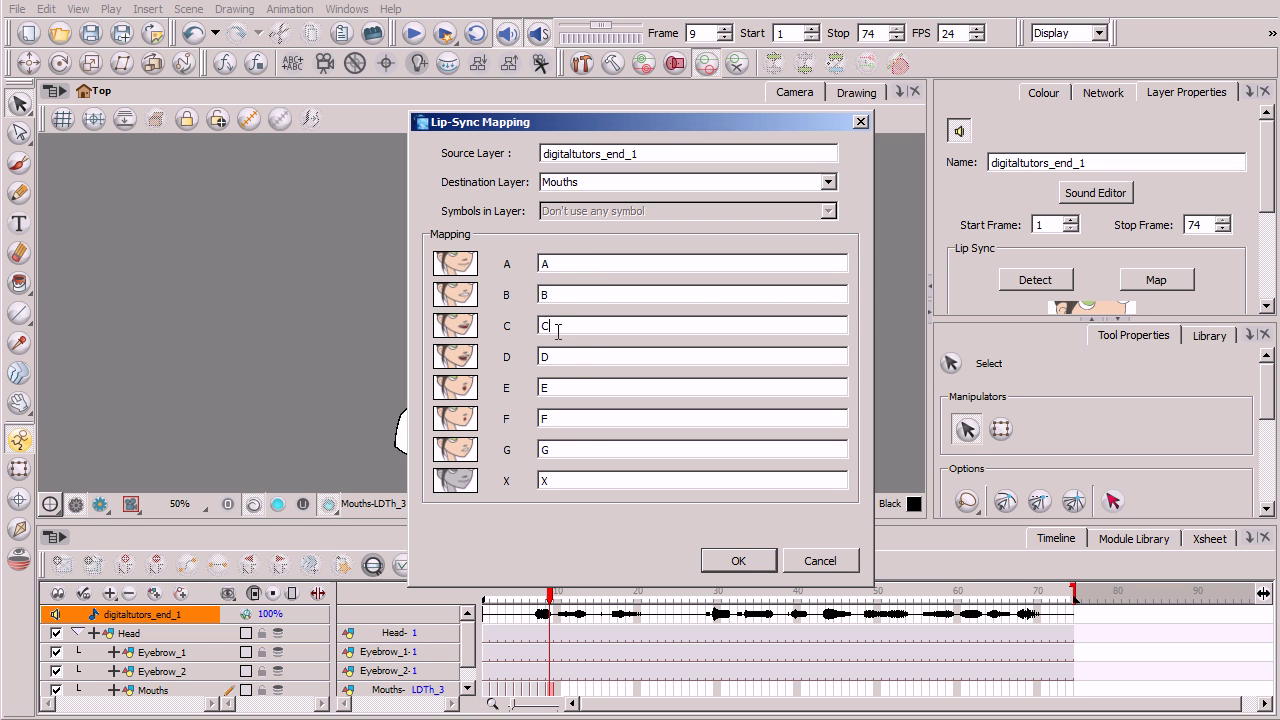
{"action": "left_click", "coordinate": [563, 383]}
Copy the drawing name MBP from the phoneme text notes and paste it as the mapping for phoneme A.
{"action": "key", "text": "alt+Tab"}
{"action": "left_click_drag", "start_coordinate": [32, 175], "coordinate": [262, 197]}
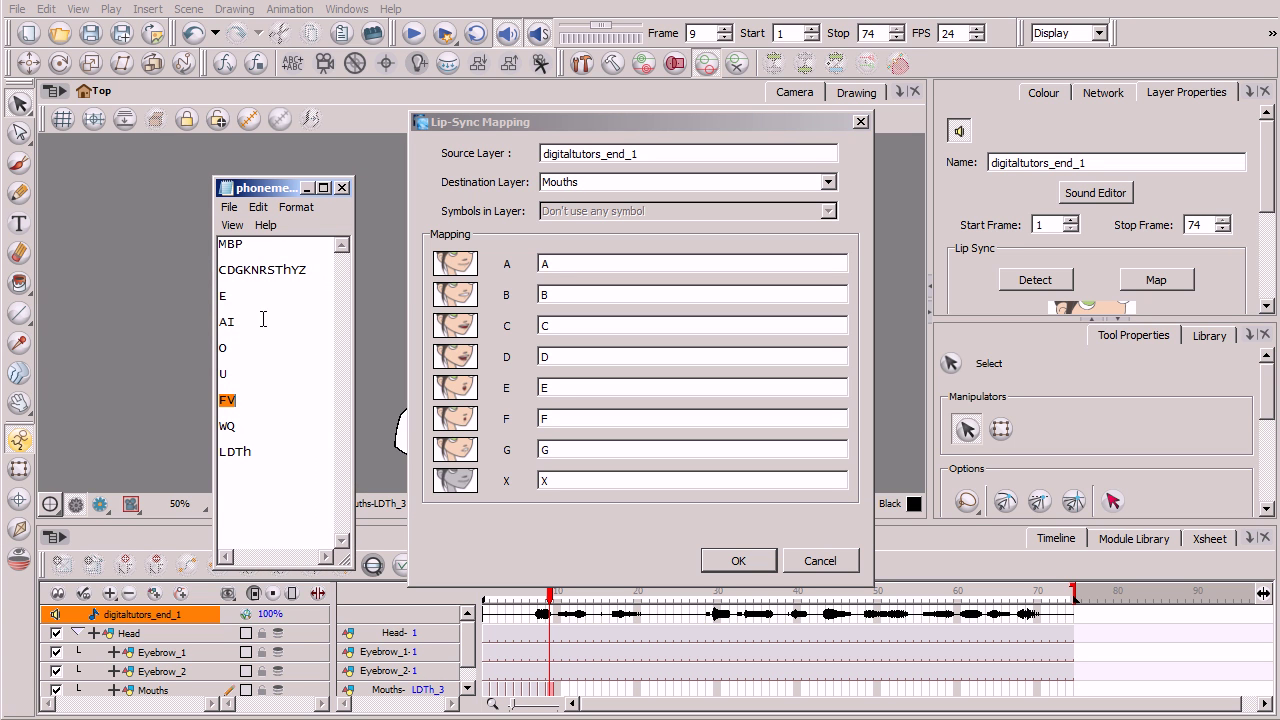
{"action": "left_click_drag", "start_coordinate": [245, 244], "coordinate": [216, 244]}
{"action": "key", "text": "ctrl+c"}
{"action": "left_click", "coordinate": [559, 263]}
{"action": "left_click_drag", "start_coordinate": [559, 263], "coordinate": [548, 235]}
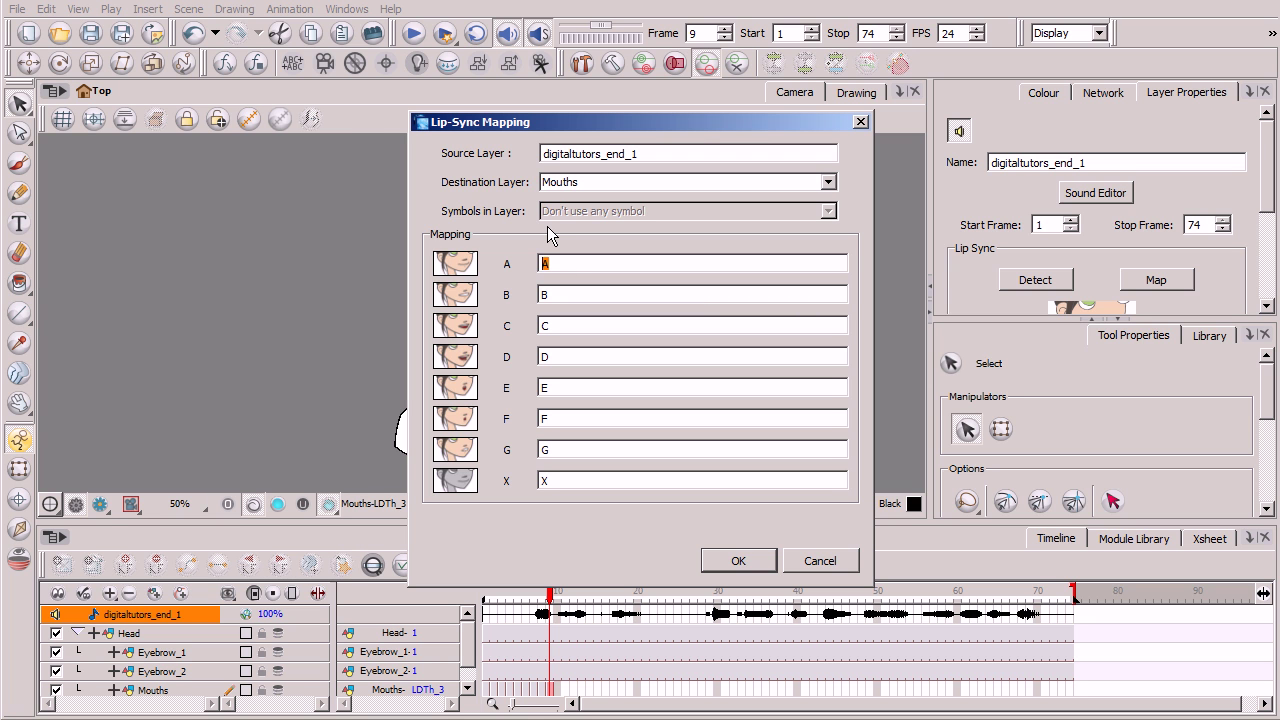
{"action": "key", "text": "ctrl+v"}
Move the phoneme notes window aside and map phoneme B to the drawing CDGKNRSThYZ.
{"action": "key", "text": "alt+Tab"}
{"action": "left_click_drag", "start_coordinate": [275, 188], "coordinate": [0, 186]}
{"action": "key", "text": "alt+Tab"}
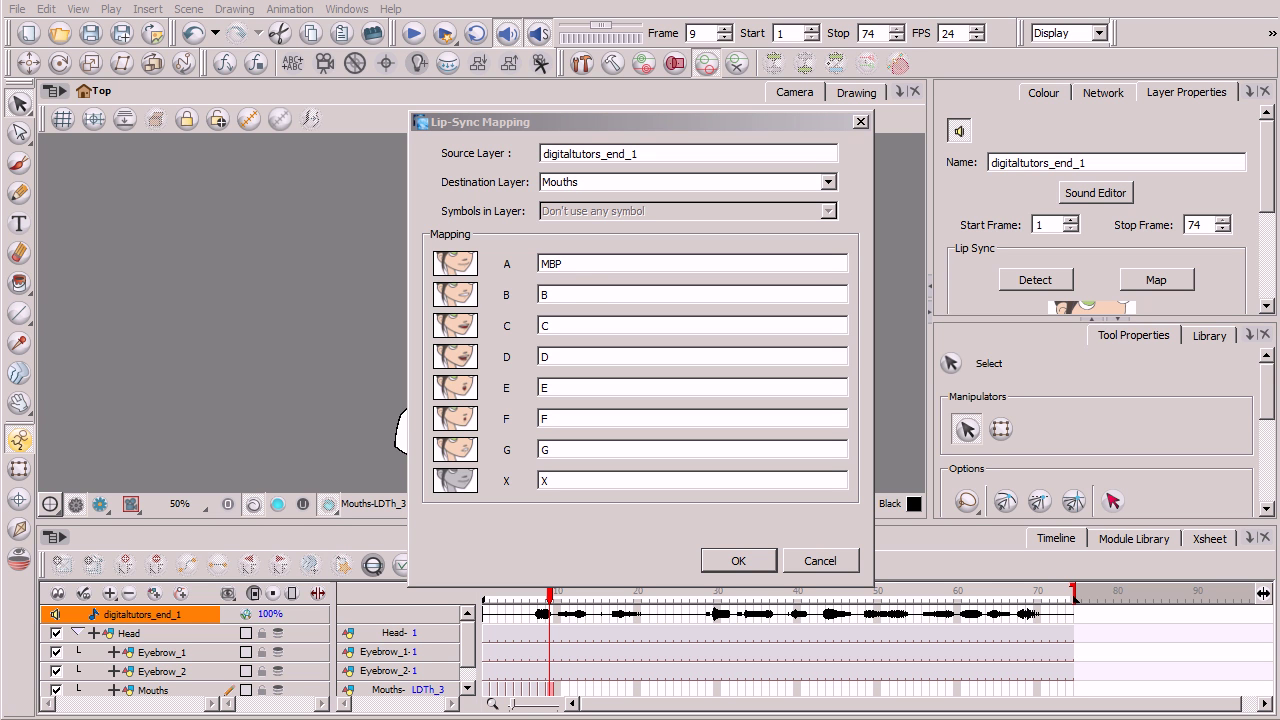
{"action": "double_click", "coordinate": [575, 292]}
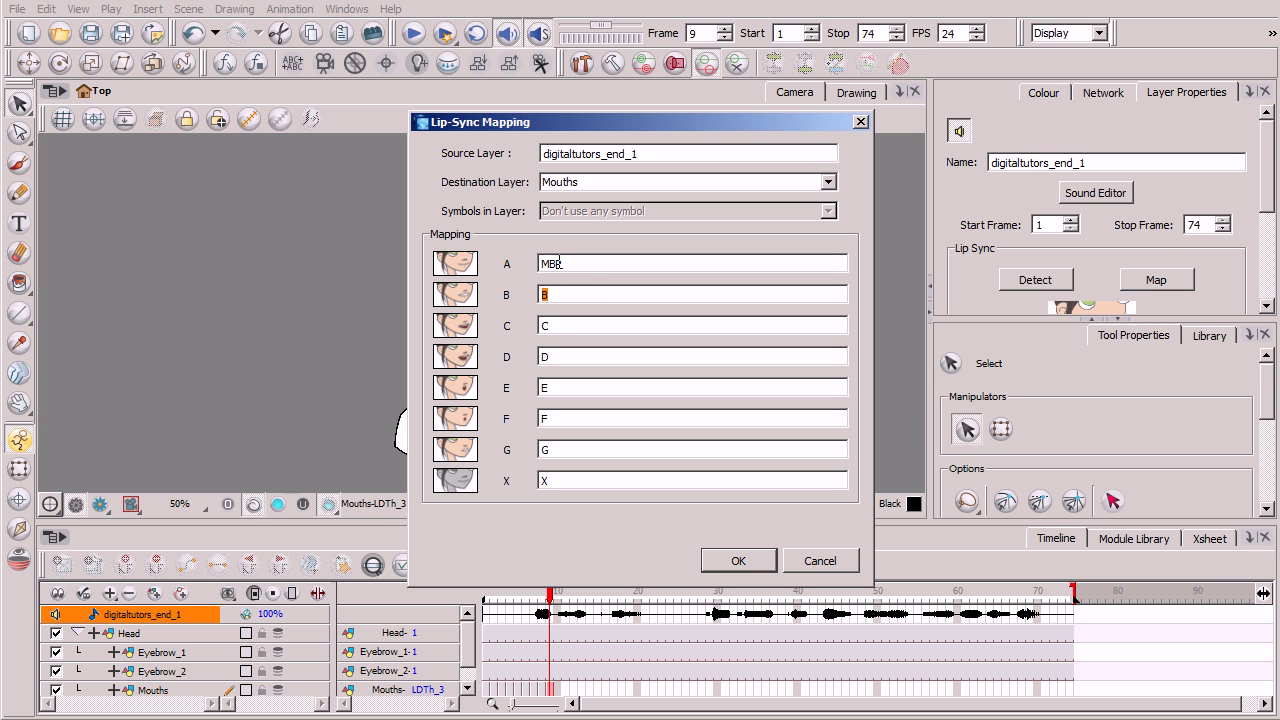
{"action": "type", "text": "CDGKNRSThYZ"}
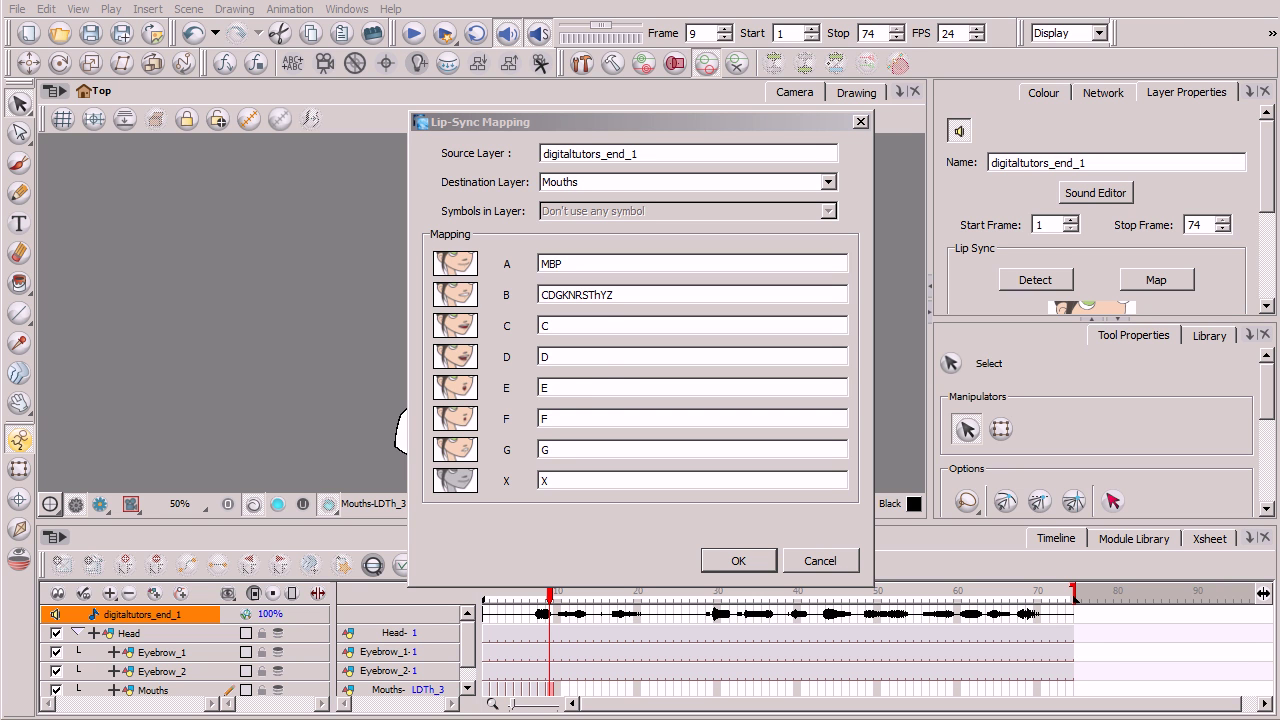
Map phoneme C to the drawing E and phoneme D to the drawing AI.
{"action": "double_click", "coordinate": [582, 326]}
{"action": "type", "text": "E"}
{"action": "left_click", "coordinate": [582, 328]}
{"action": "key", "text": "Tab"}
{"action": "type", "text": "AI"}
Map phoneme E to the drawing O and phoneme F to the drawing U.
{"action": "double_click", "coordinate": [574, 388]}
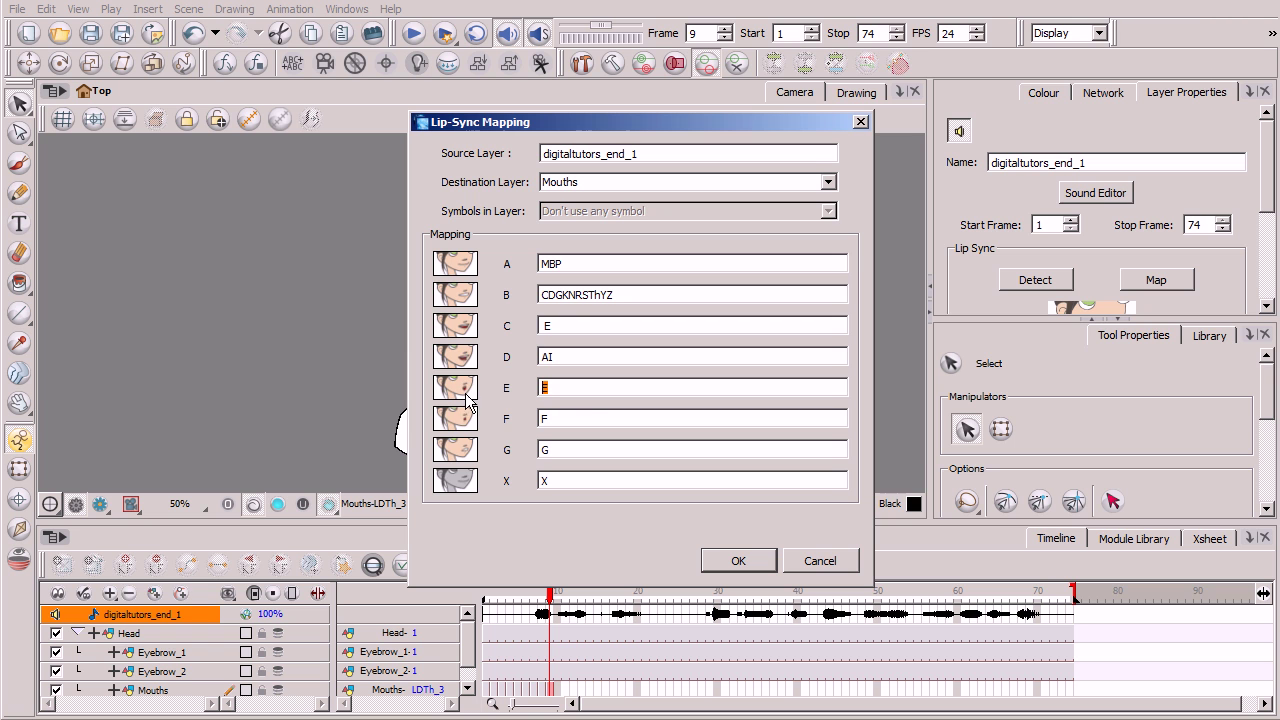
{"action": "type", "text": "O"}
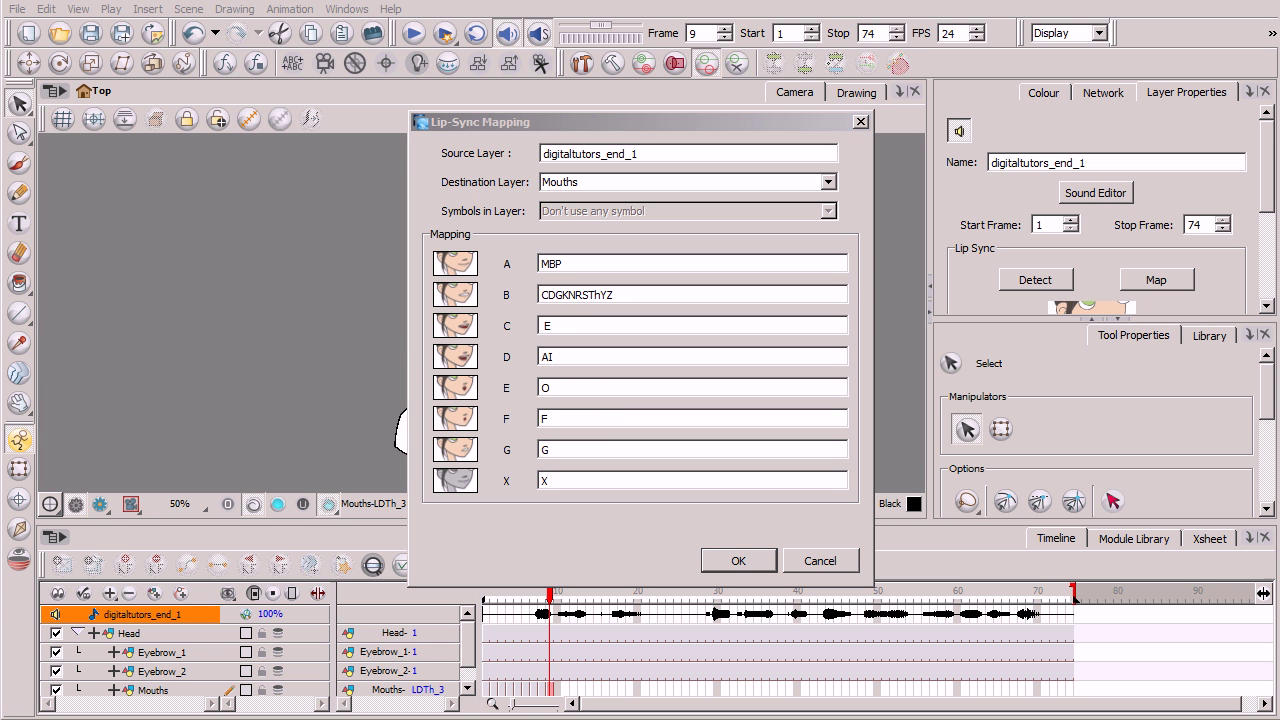
{"action": "key", "text": "ctrl"}
{"action": "left_click", "coordinate": [545, 420]}
{"action": "type", "text": "U"}
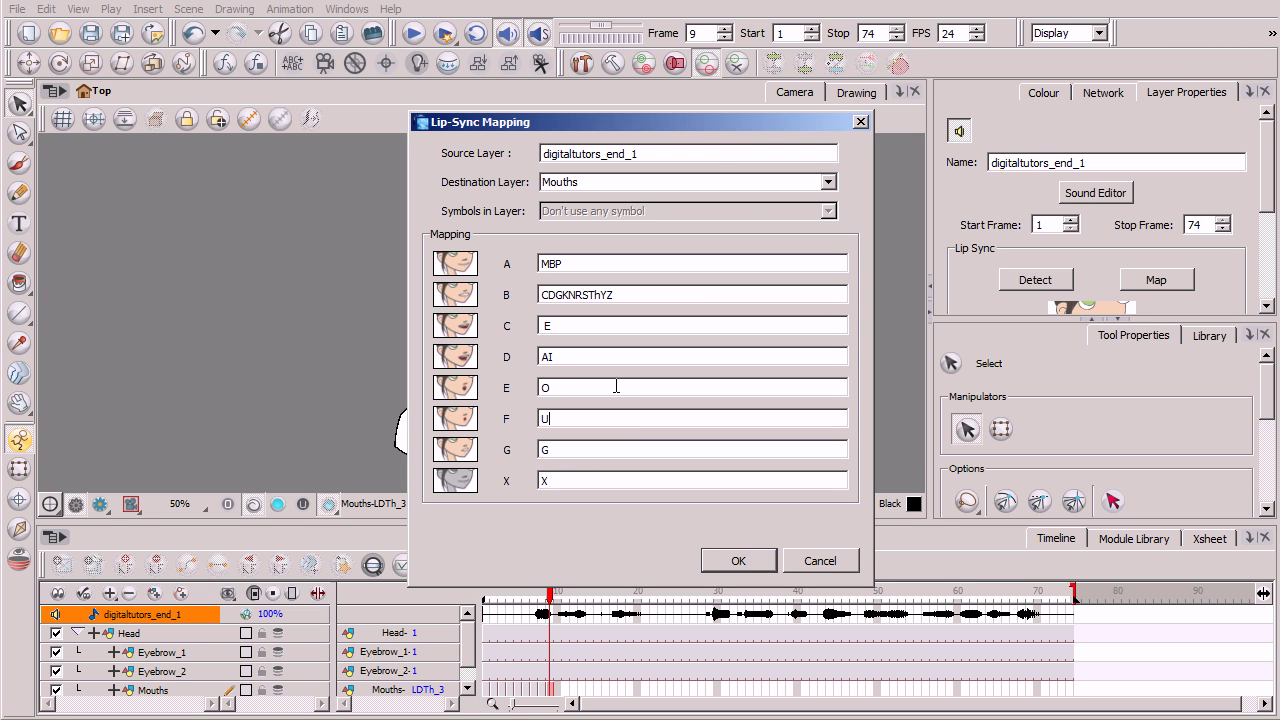
Map phoneme G to the drawing FV.
{"action": "key", "text": "ctrl"}
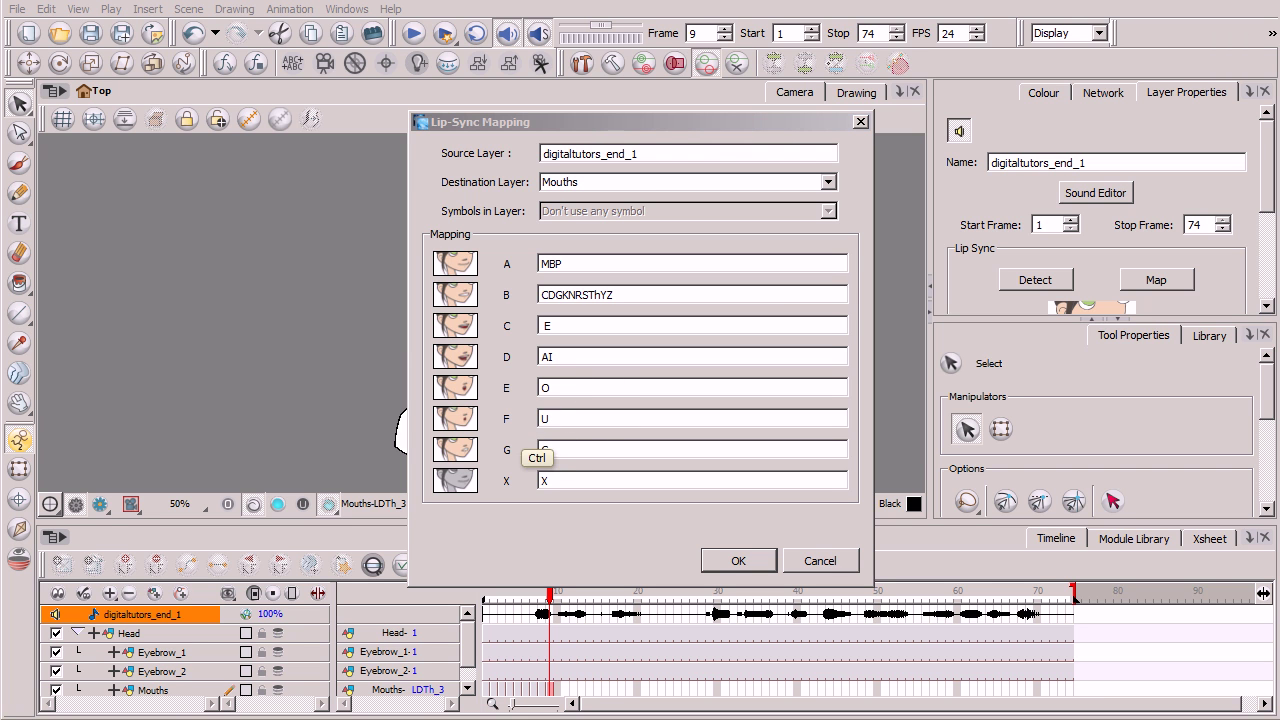
{"action": "left_click", "coordinate": [560, 449]}
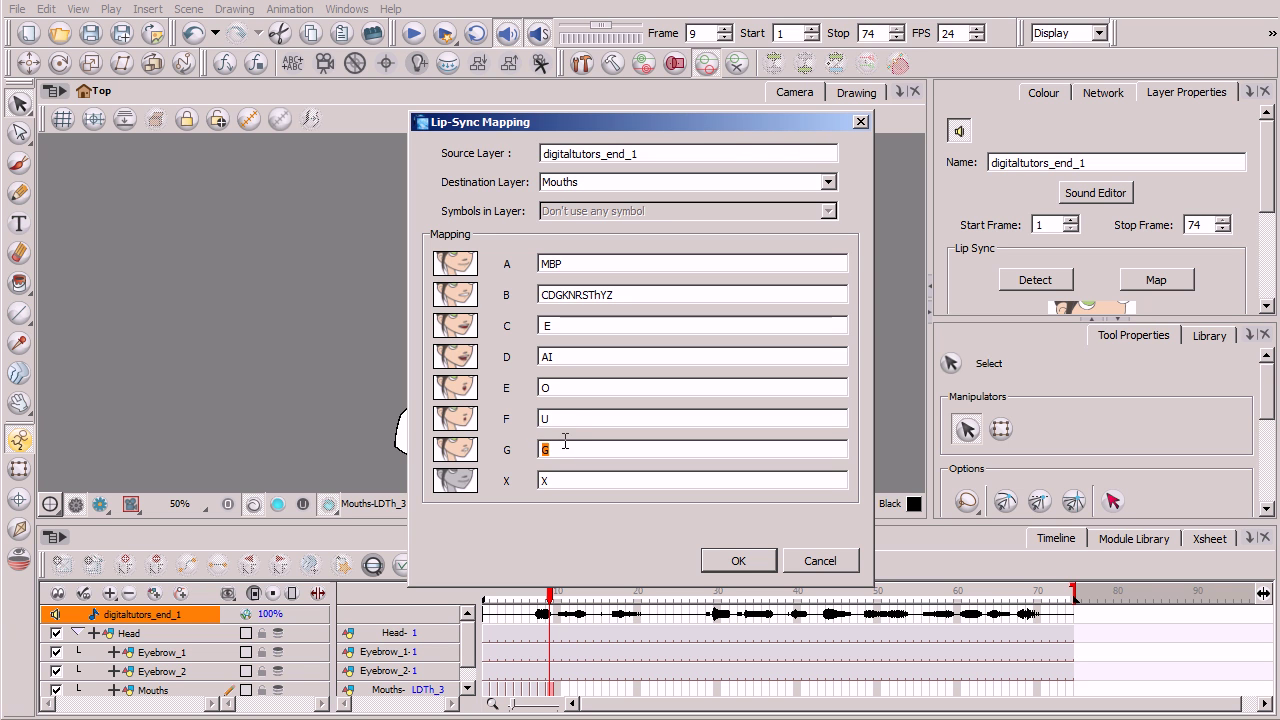
{"action": "type", "text": "FV"}
Copy phoneme A's drawing name MBP to phoneme X, minimize the Phonemes.jpg reference image and apply the lip-sync mapping.
{"action": "left_click_drag", "start_coordinate": [570, 264], "coordinate": [539, 264]}
{"action": "key", "text": "ctrl+c"}
{"action": "double_click", "coordinate": [544, 480]}
{"action": "key", "text": "ctrl+v"}
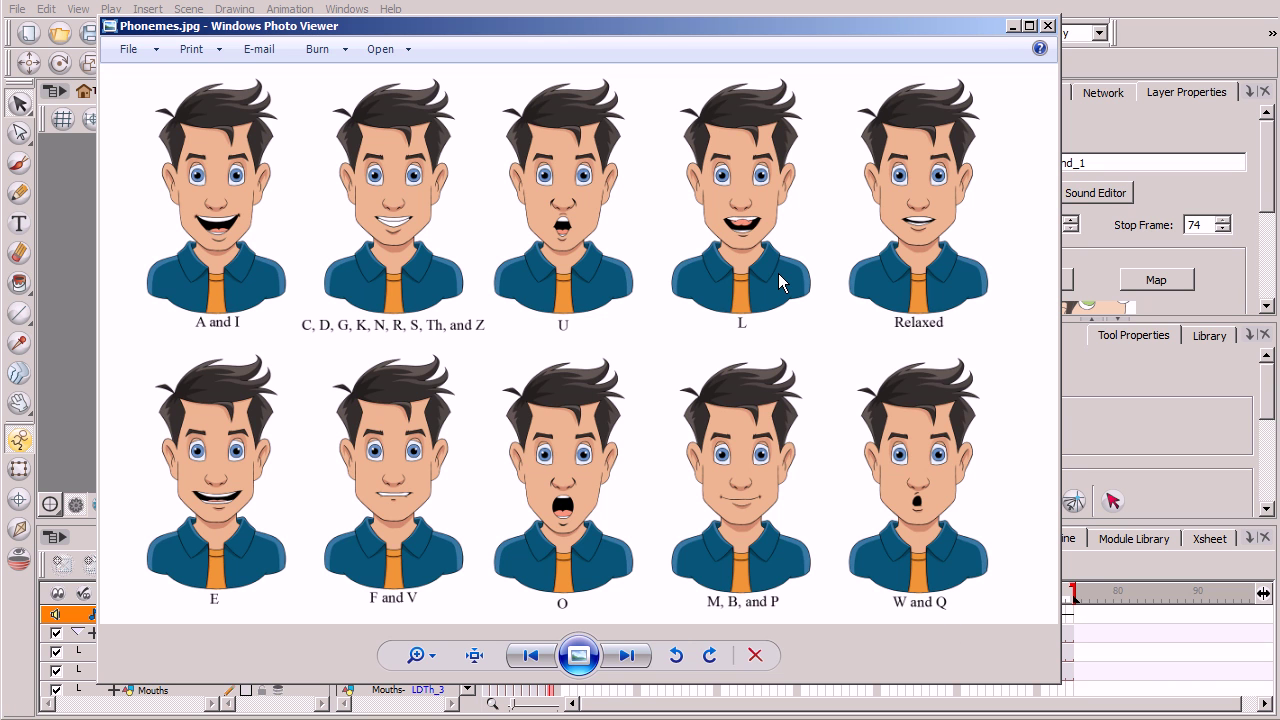
{"action": "left_click", "coordinate": [1011, 26]}
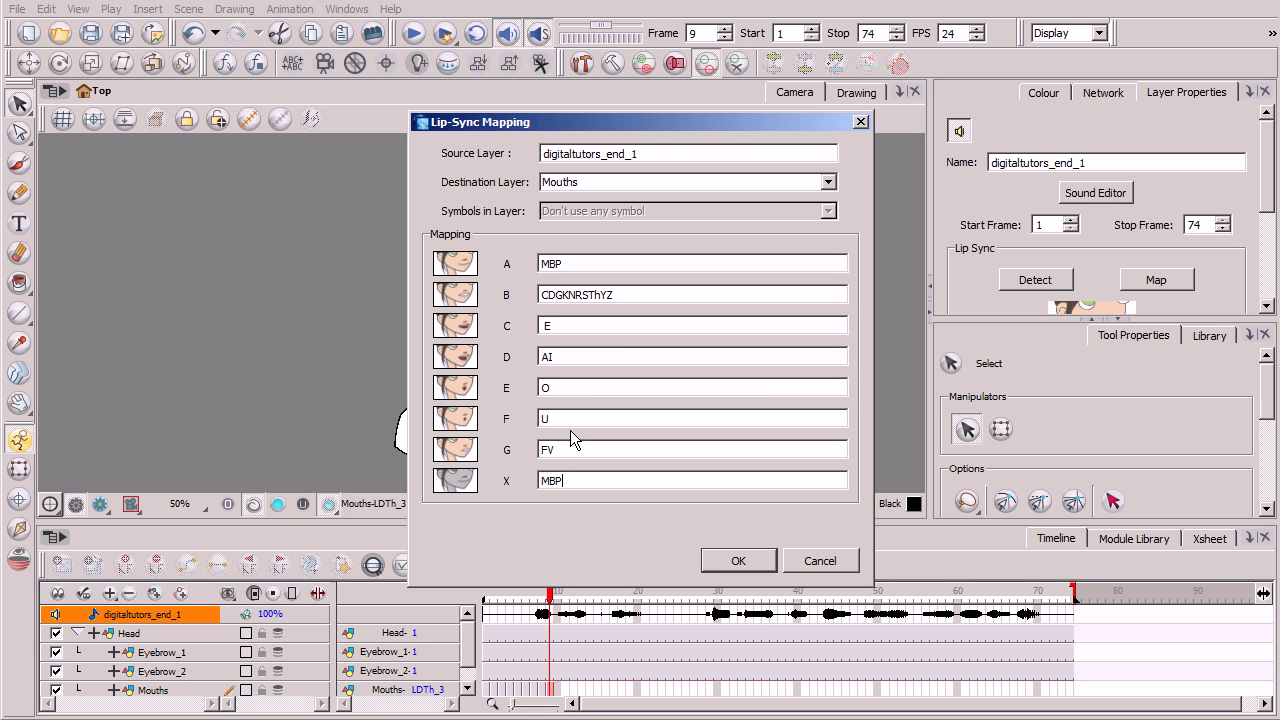
{"action": "left_click", "coordinate": [738, 562]}
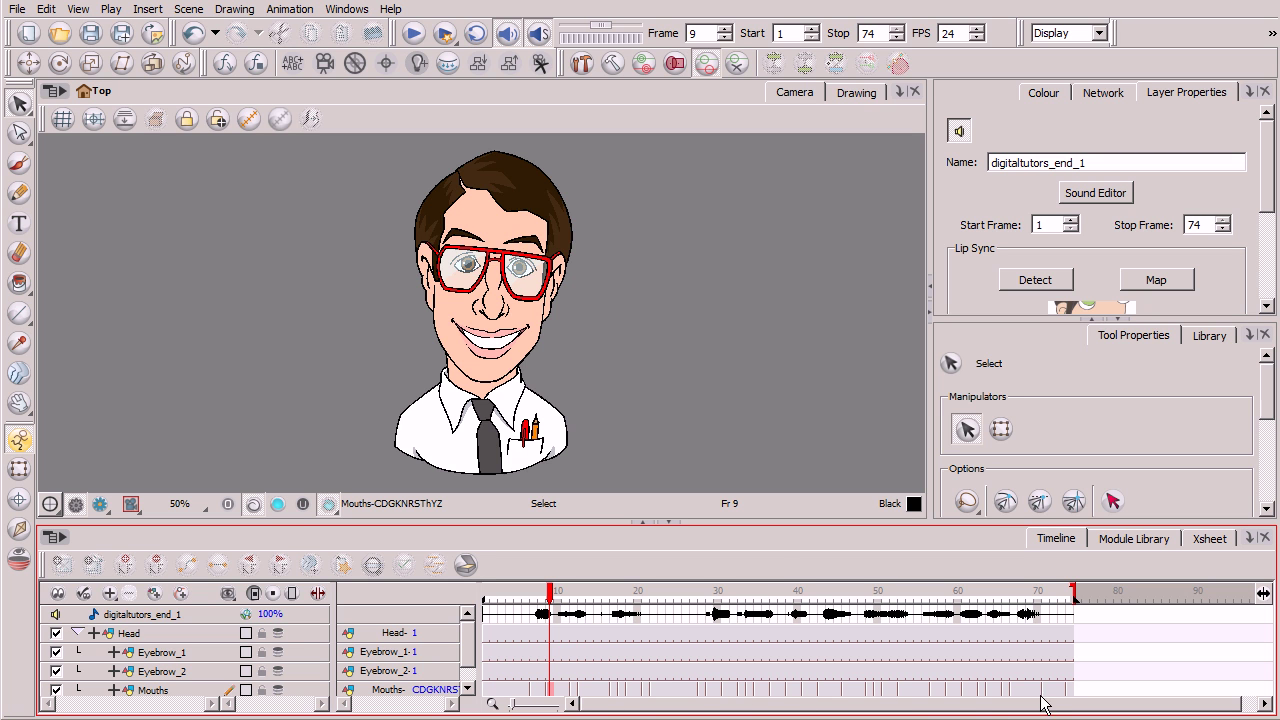
Return to frame 1 and play the scene to check the mapped mouth drawings against the dialogue.
{"action": "scroll", "coordinate": [472, 667], "scroll_direction": "down", "scroll_amount": 1}
{"action": "scroll", "coordinate": [466, 676], "scroll_direction": "up", "scroll_amount": 1}
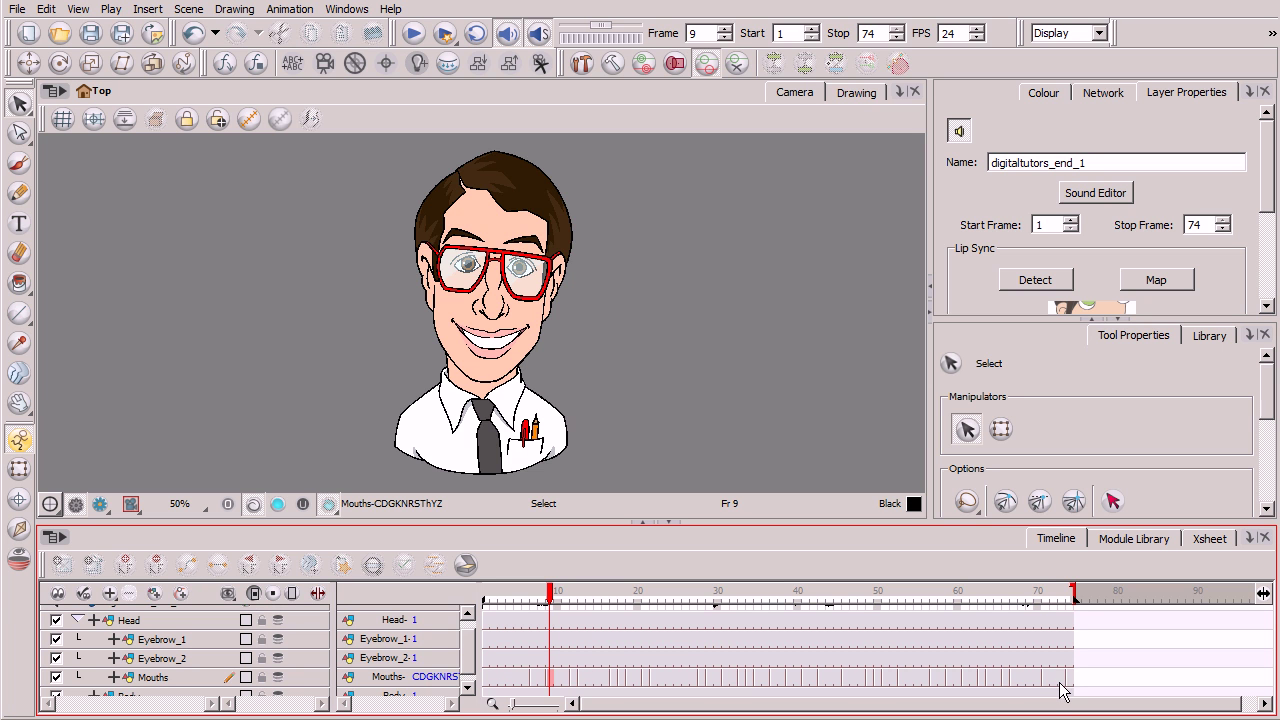
{"action": "scroll", "coordinate": [472, 660], "scroll_direction": "up", "scroll_amount": 1}
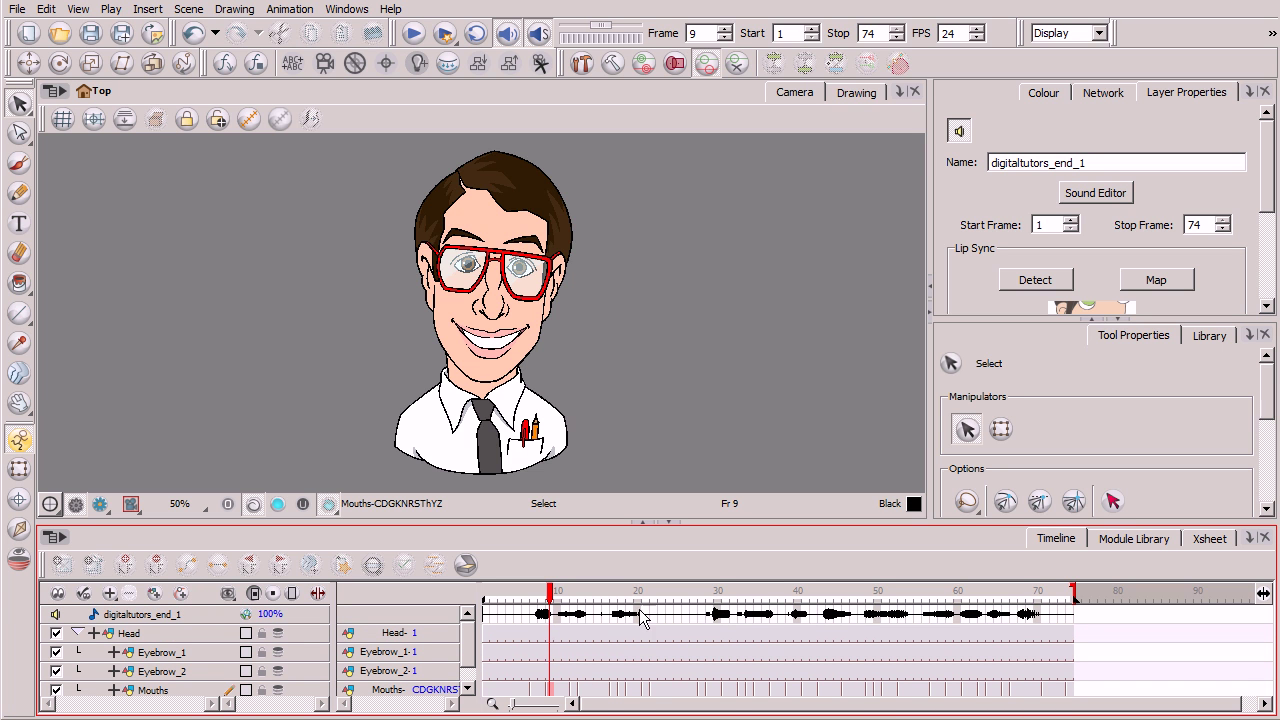
{"action": "left_click", "coordinate": [490, 594]}
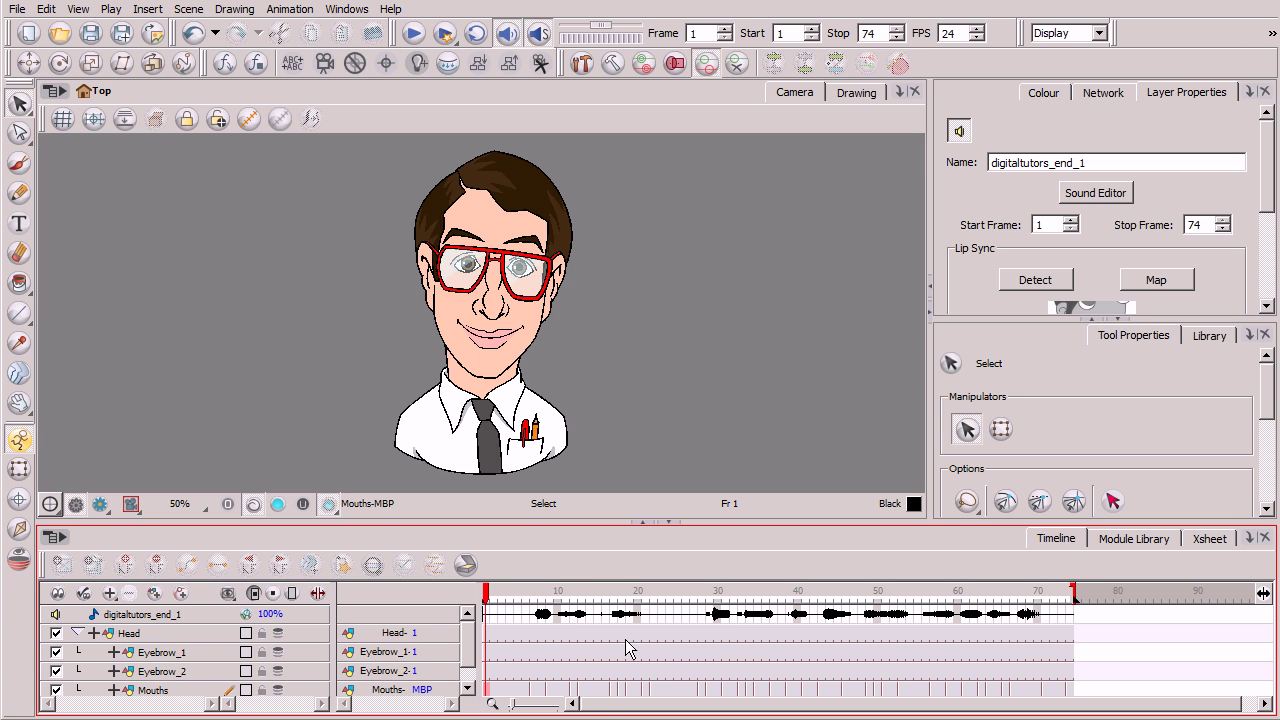
{"action": "left_click", "coordinate": [414, 34]}
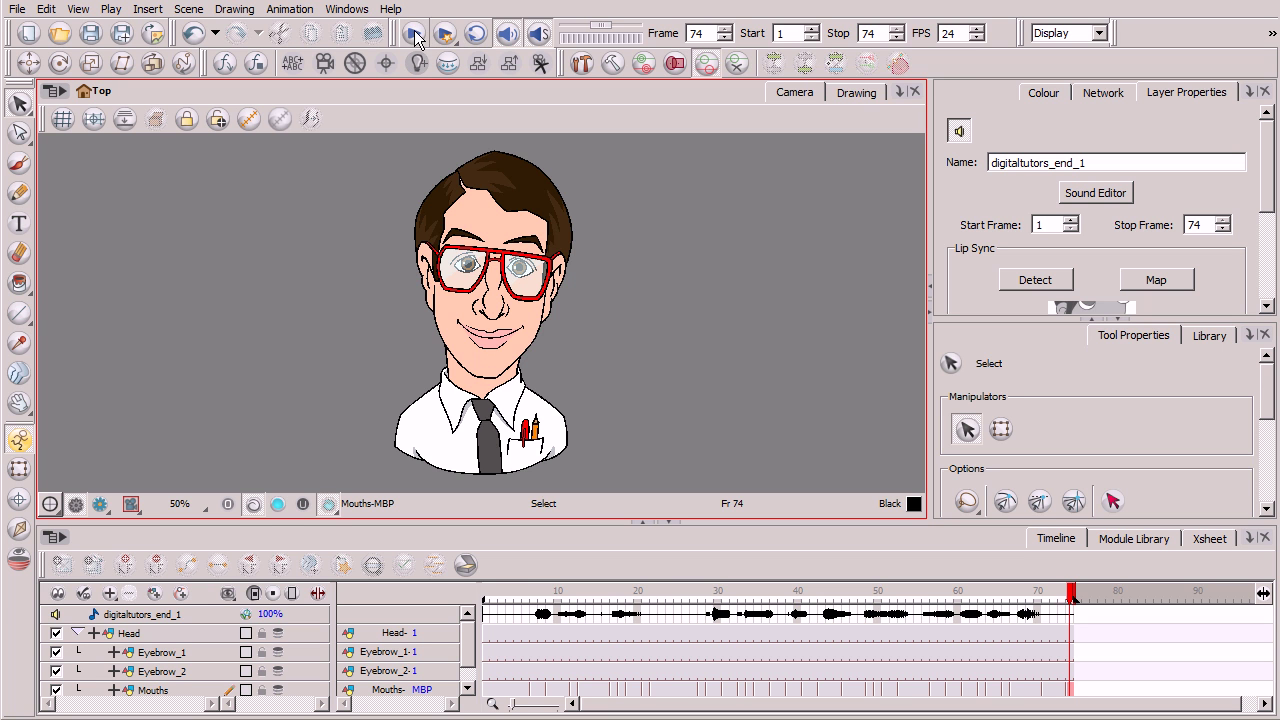
{"action": "left_click", "coordinate": [414, 32]}
Scrub the timeline from about frame 10 to frame 21 to examine the mouth drawings against the sound waveform.
{"action": "left_click", "coordinate": [1072, 596]}
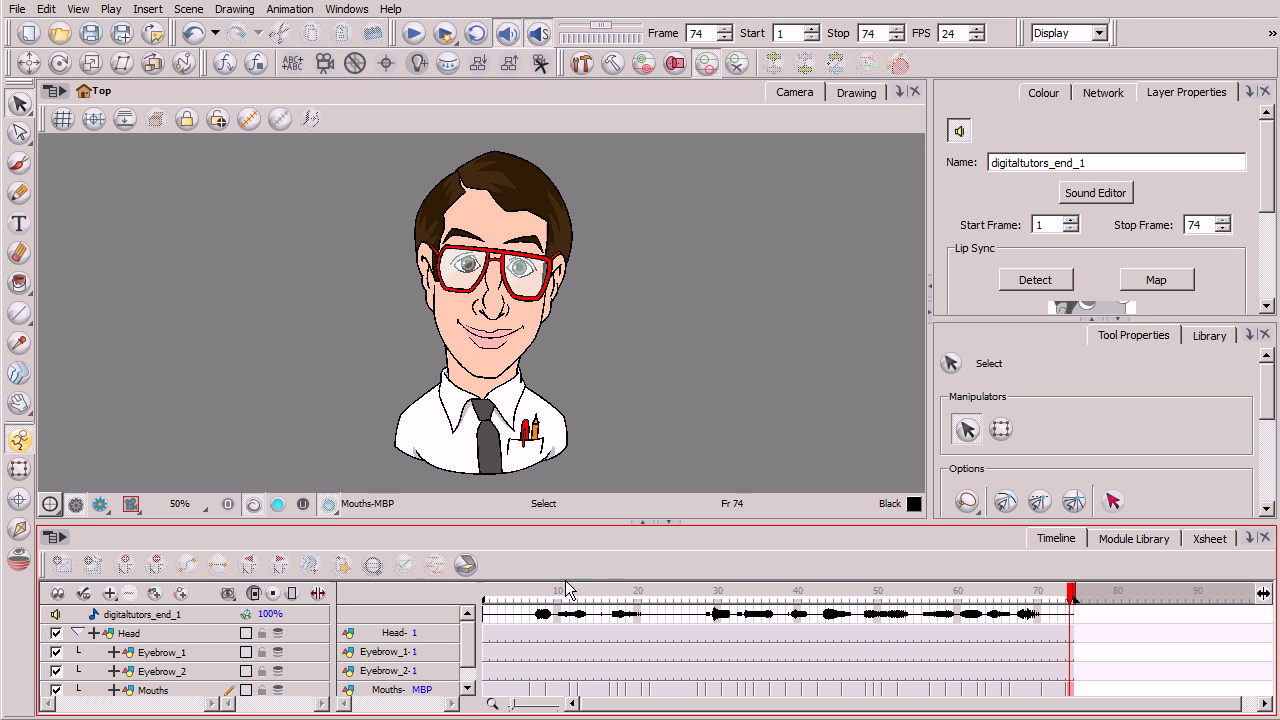
{"action": "left_click_drag", "start_coordinate": [556, 594], "coordinate": [646, 598]}
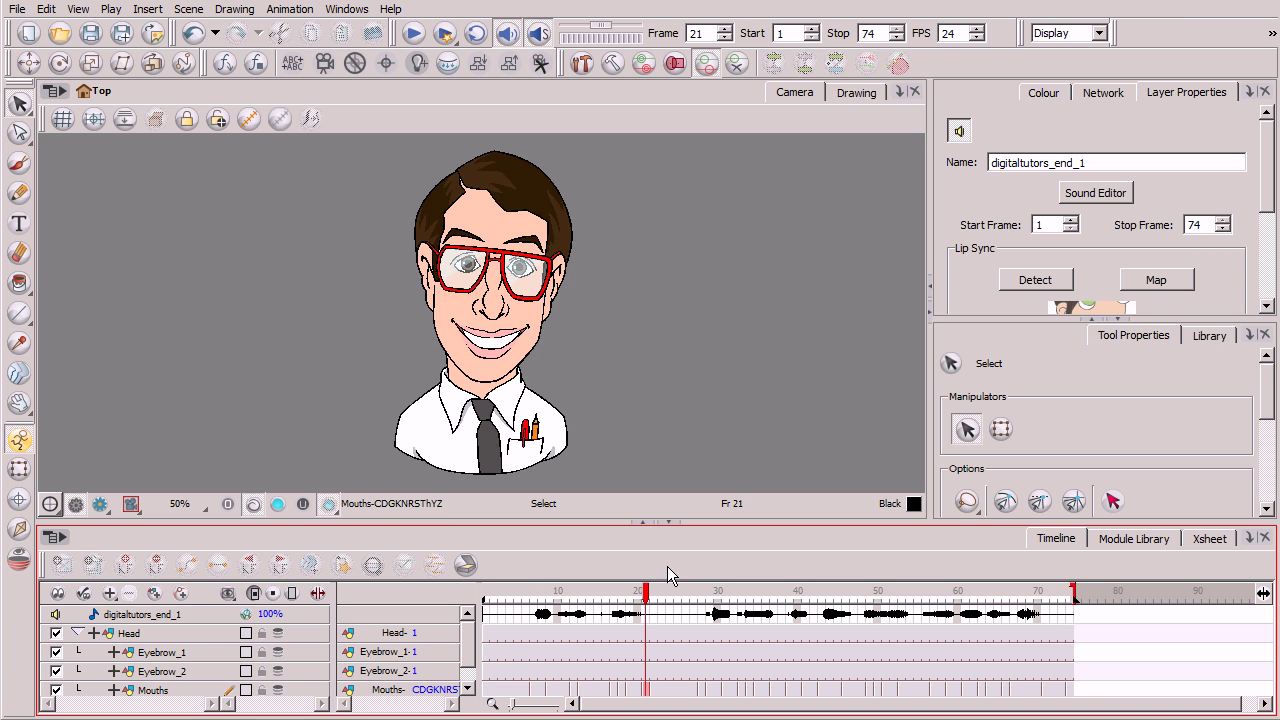
{"action": "mouse_move", "coordinate": [646, 593]}
{"action": "left_mouse_down"}
{"action": "mouse_move", "coordinate": [614, 598]}
{"action": "mouse_move", "coordinate": [646, 597]}
{"action": "left_mouse_up"}
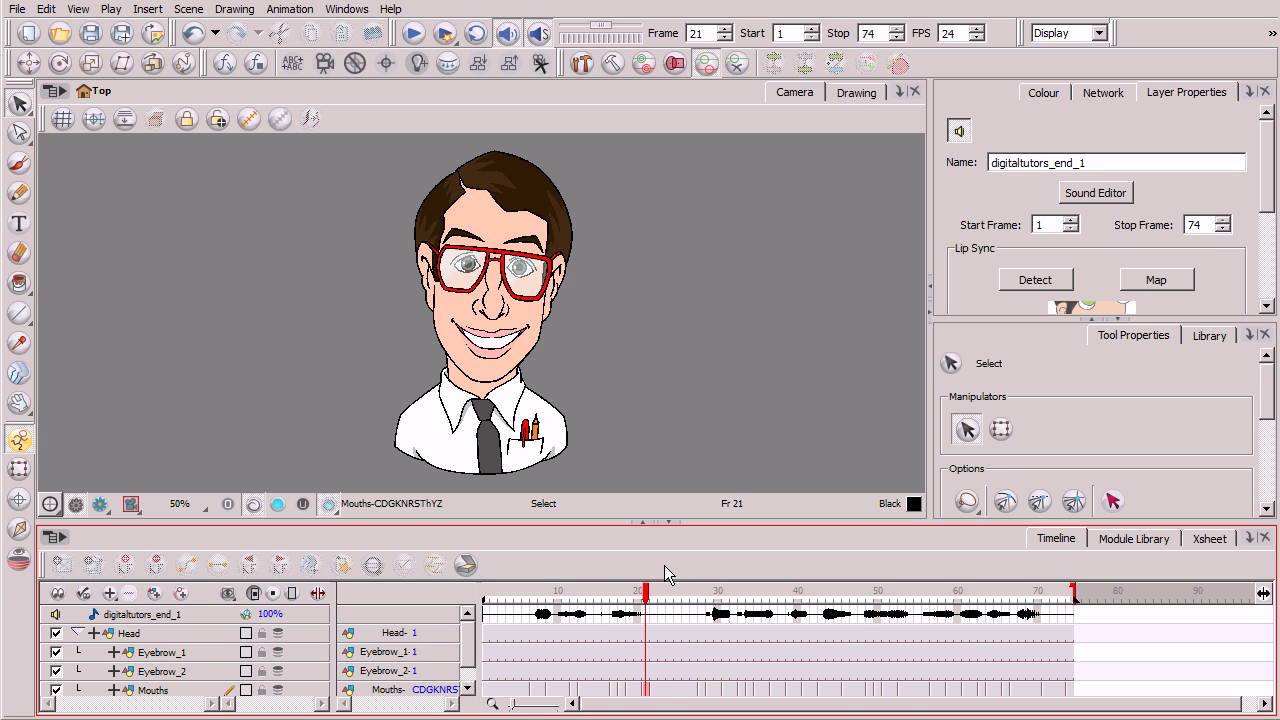